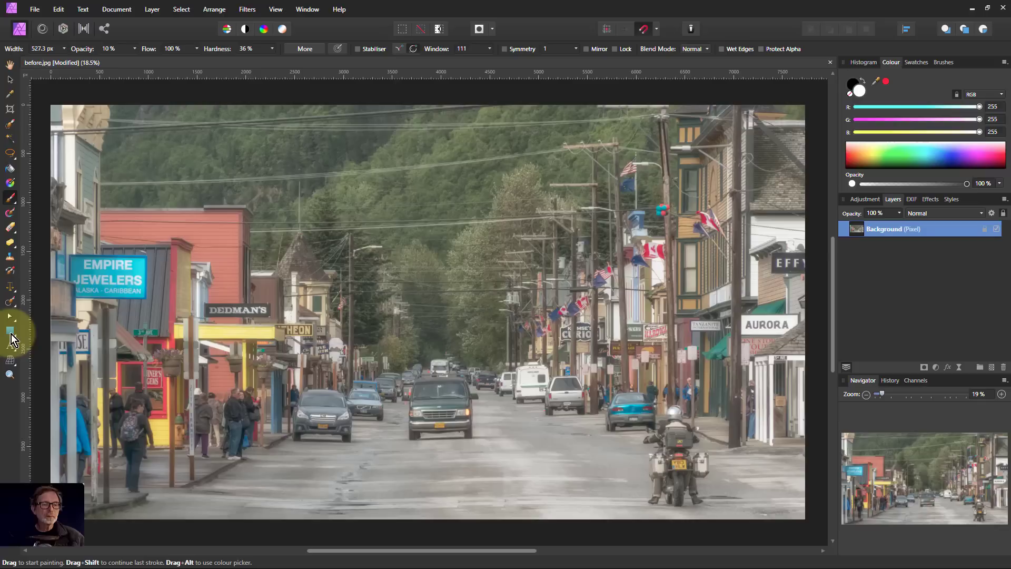
# Draw a rectangle over the whole photo and give it a top-to-bottom linear gradient
pyautogui.click(11, 333)
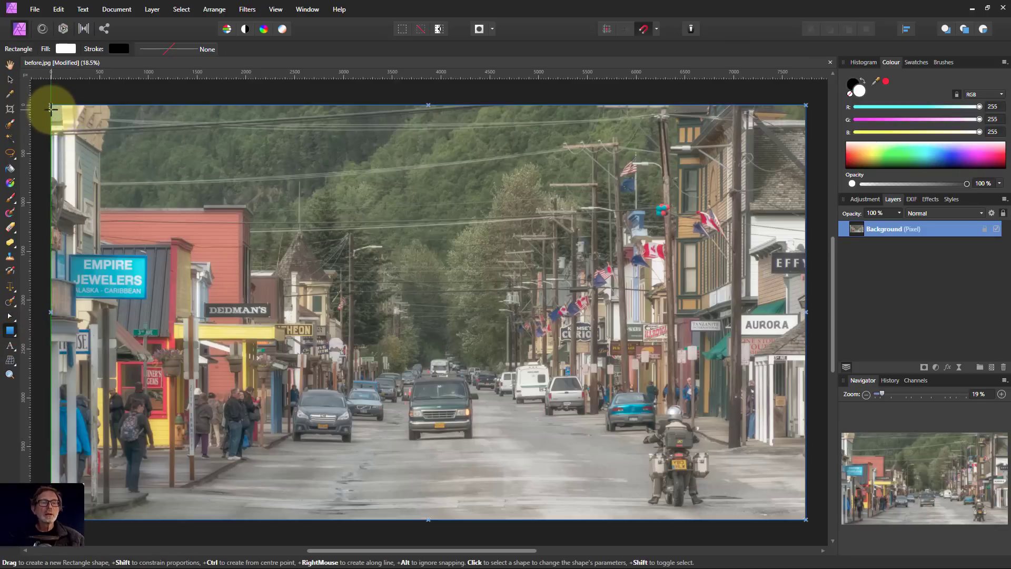
pyautogui.moveTo(52, 106); pyautogui.dragTo(806, 519)
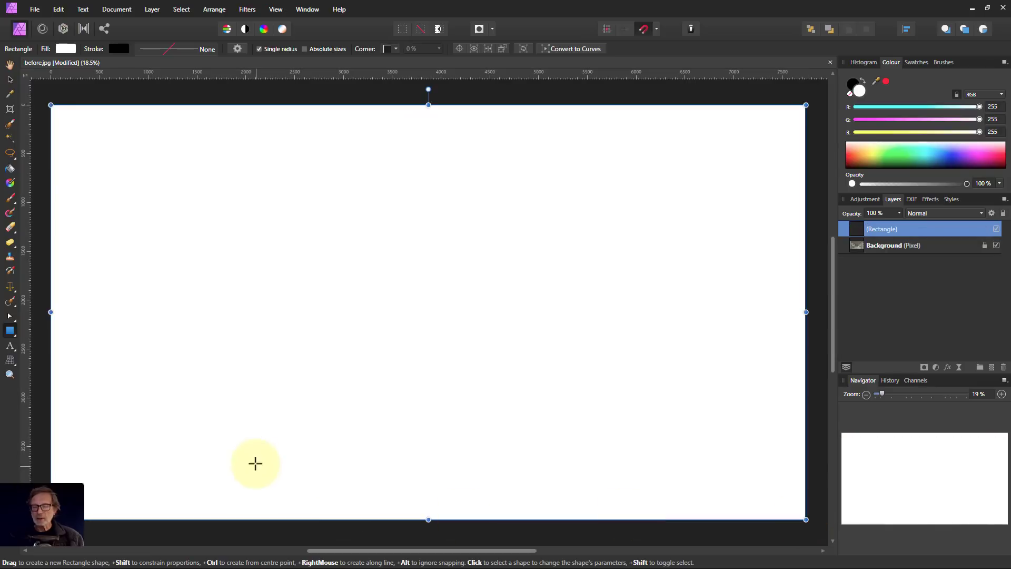
pyautogui.click(11, 183)
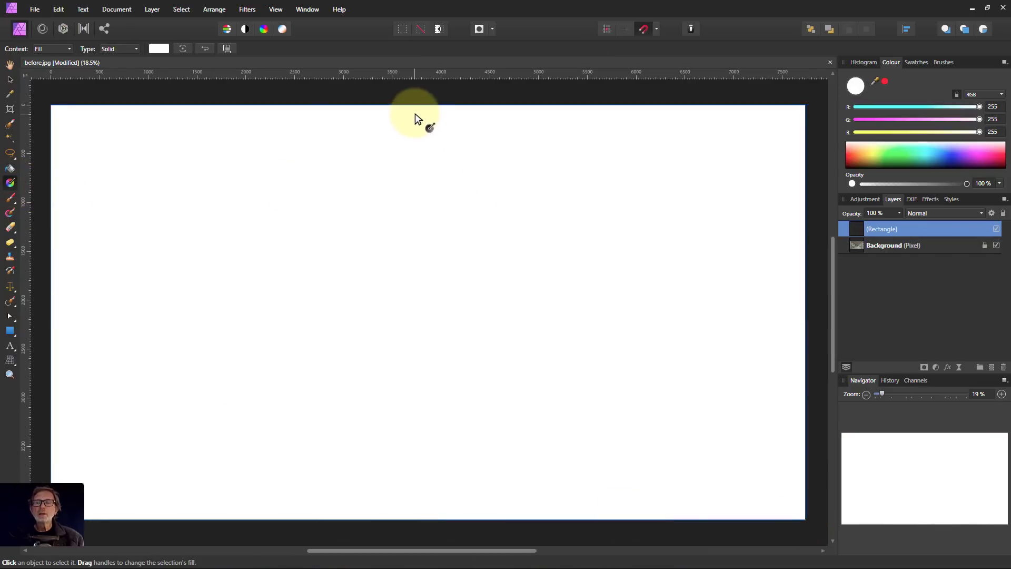
pyautogui.moveTo(413, 106); pyautogui.dragTo(425, 520)
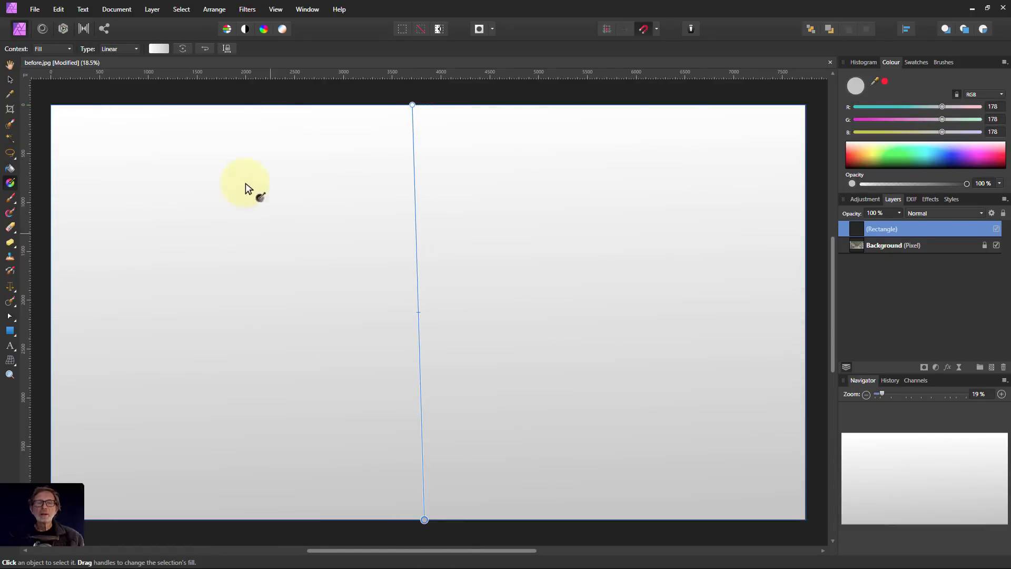
# Set the gradient's end stop colour to black
pyautogui.click(158, 49)
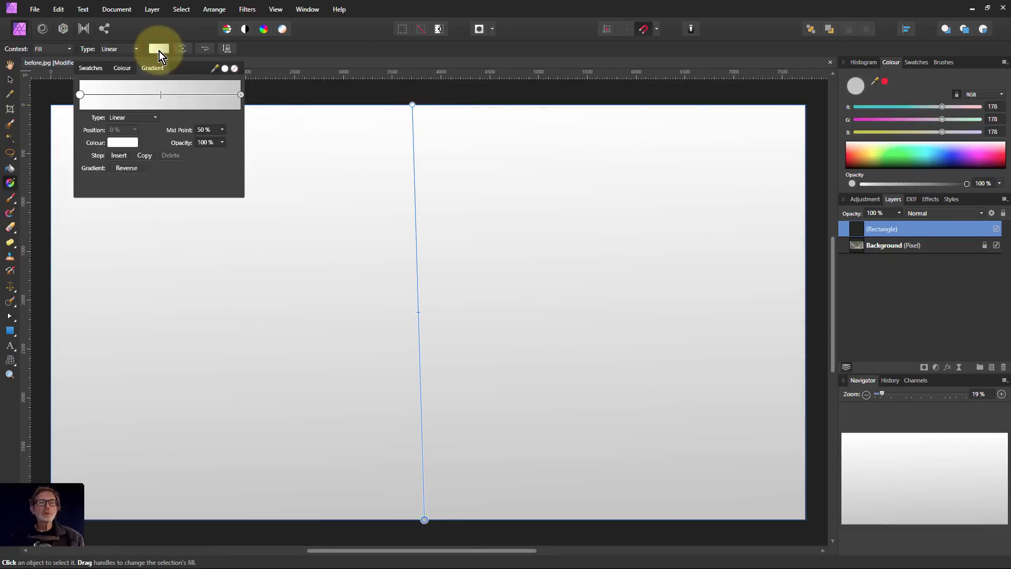
pyautogui.click(241, 95)
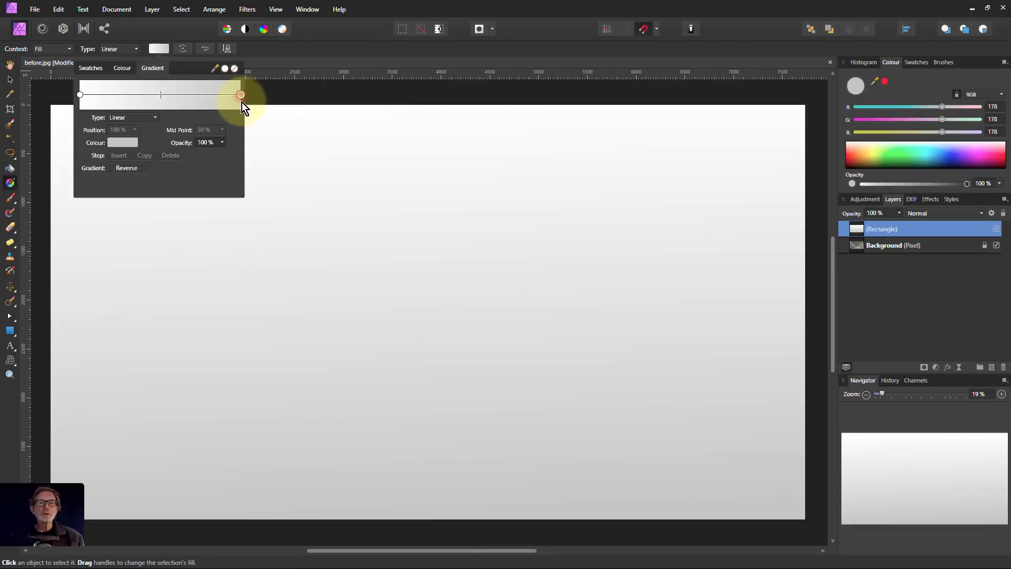
pyautogui.click(123, 144)
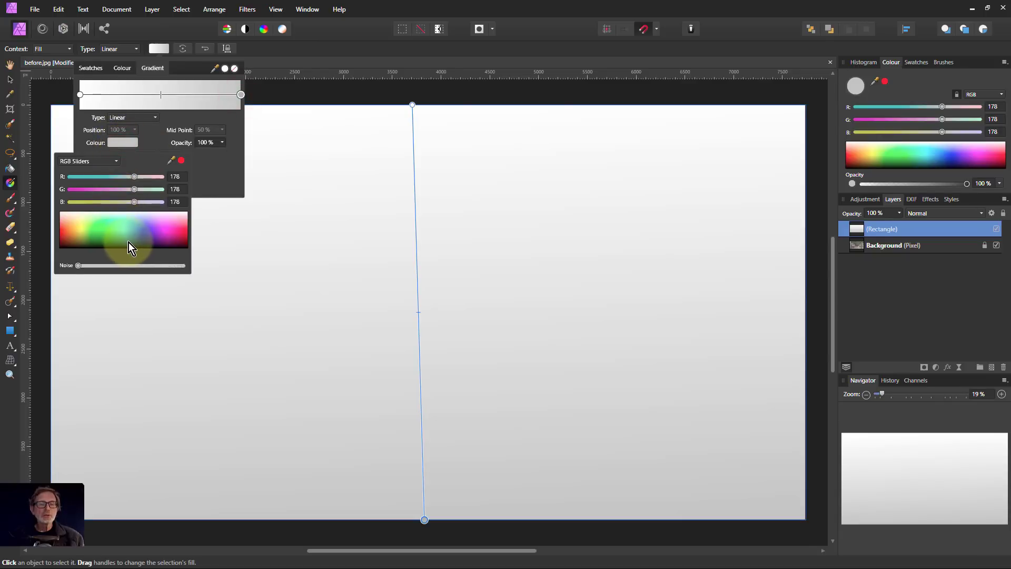
pyautogui.moveTo(129, 242); pyautogui.dragTo(130, 252)
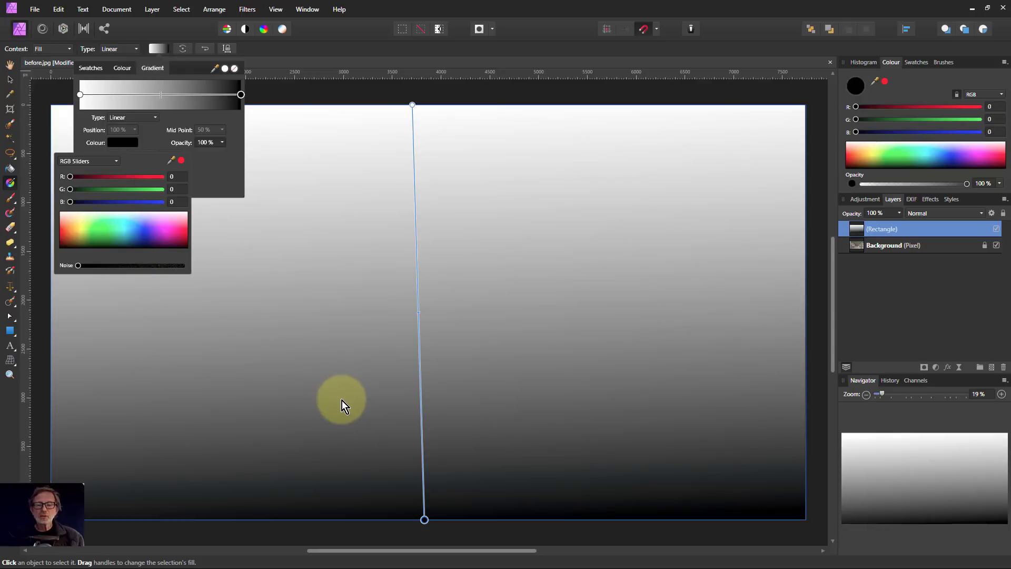
pyautogui.click(943, 214)
# Set the Rectangle layer's blend mode to Screen
pyautogui.click(943, 214)
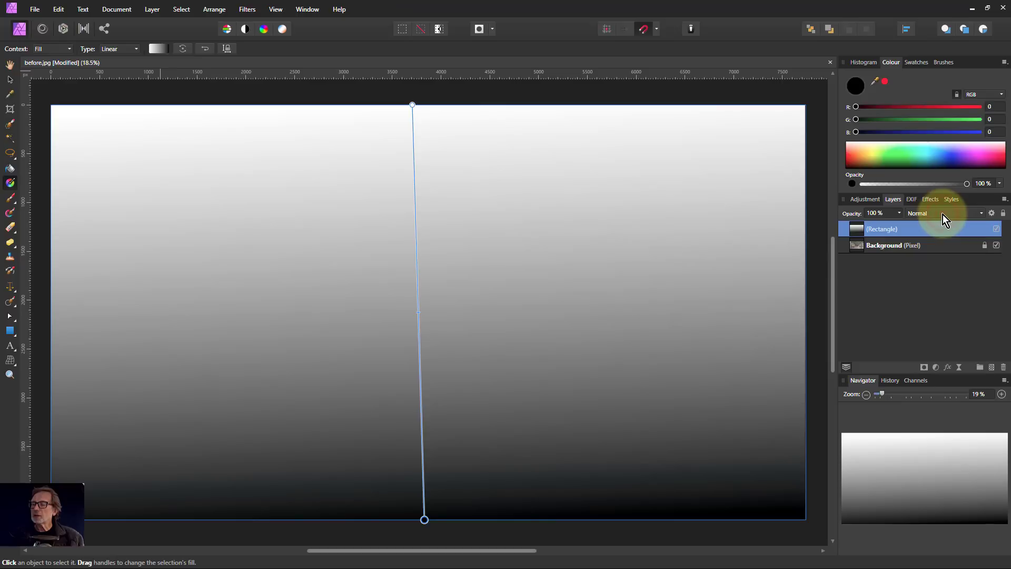
pyautogui.click(943, 214)
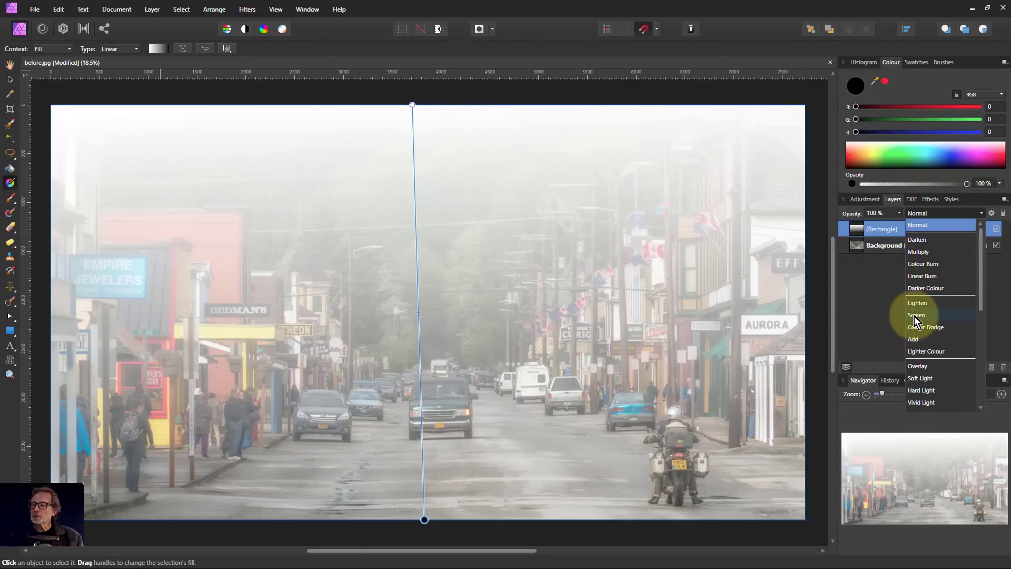
pyautogui.click(914, 316)
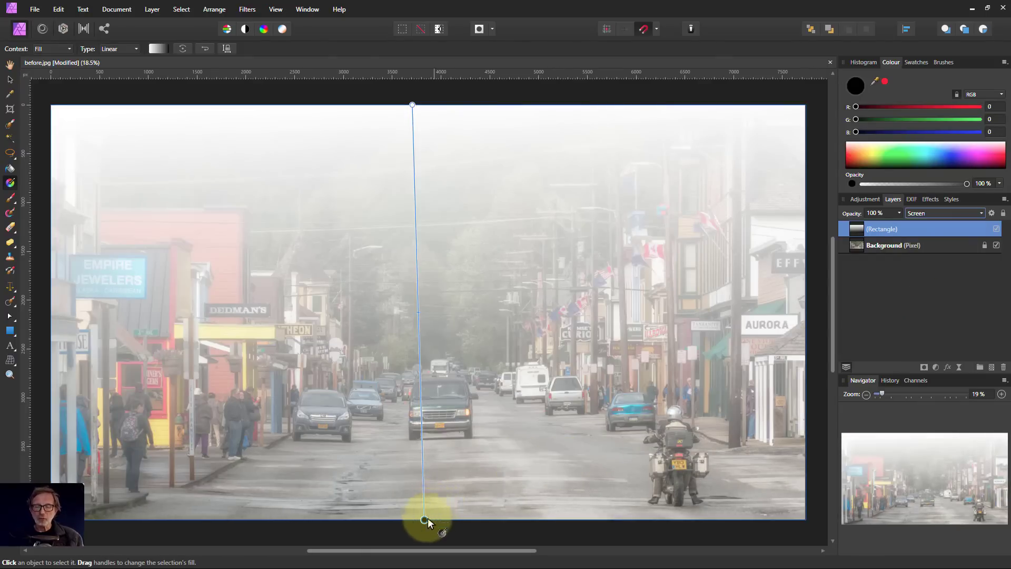
# Straighten the gradient vertically, add a stop and move the stop and midpoint lower
pyautogui.moveTo(427, 520); pyautogui.dragTo(412, 520)
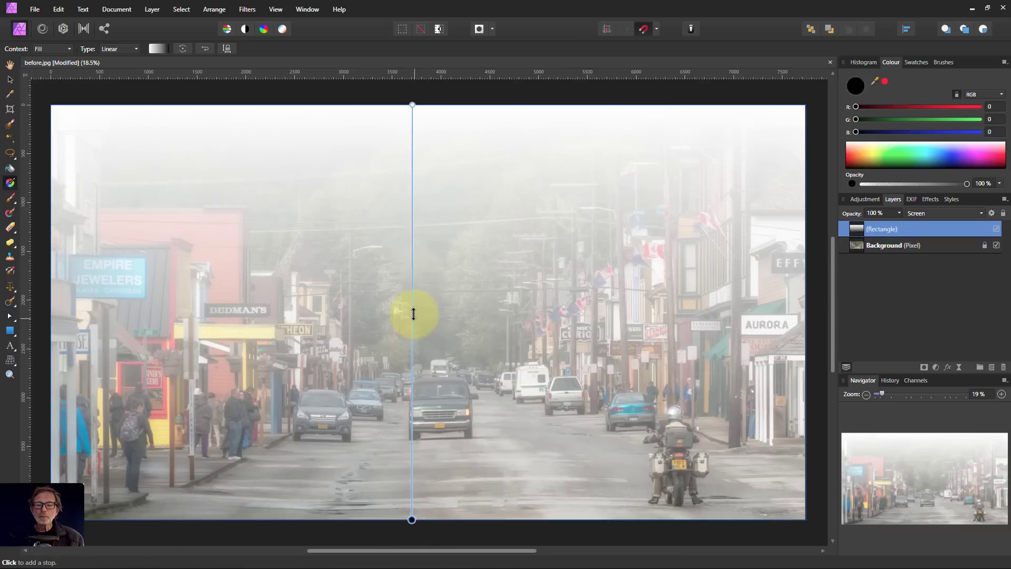
pyautogui.moveTo(412, 314)
pyautogui.mouseDown()
pyautogui.moveTo(411, 273)
pyautogui.moveTo(422, 296)
pyautogui.mouseUp()
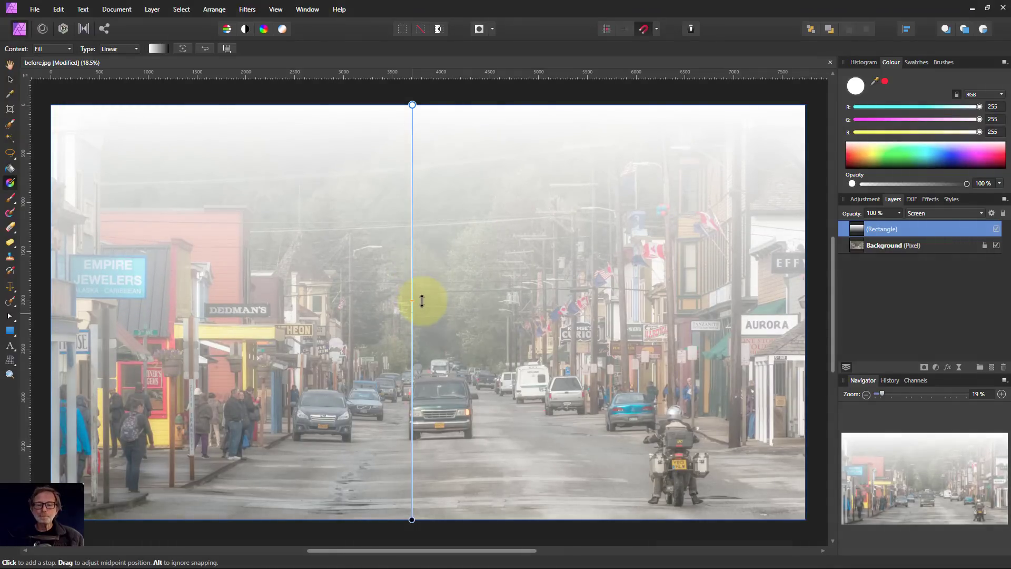
pyautogui.moveTo(426, 306); pyautogui.dragTo(426, 314)
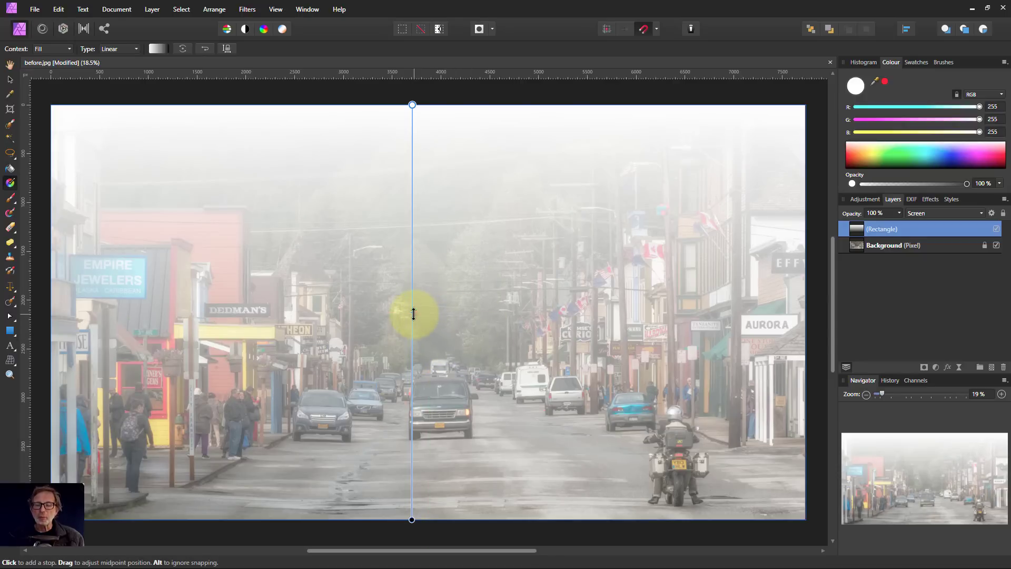
pyautogui.moveTo(414, 314); pyautogui.dragTo(411, 323)
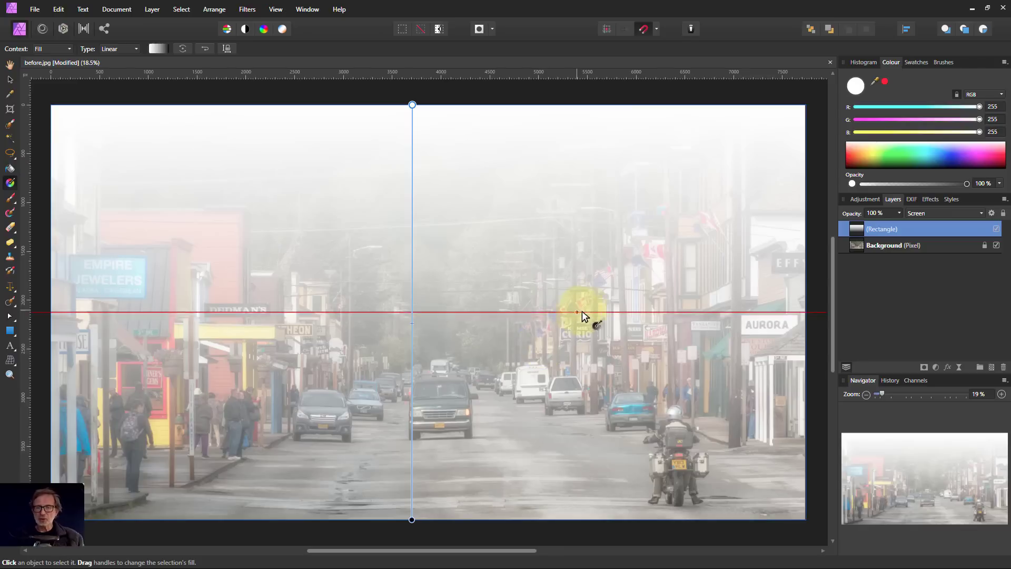
# Hide the fog rectangle, activate the Background layer and try a first brushed selection, then clear it
pyautogui.click(997, 230)
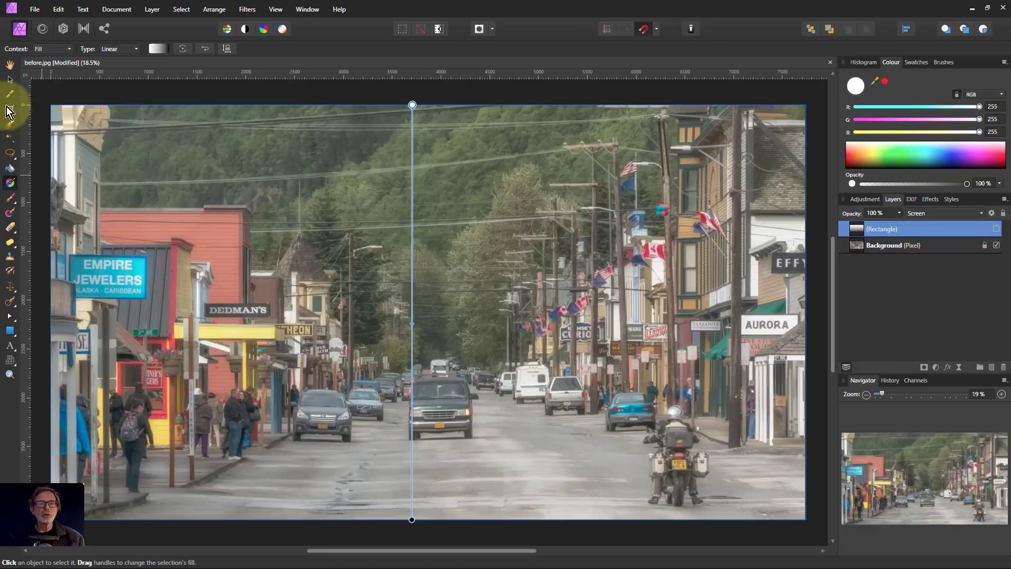
pyautogui.click(9, 65)
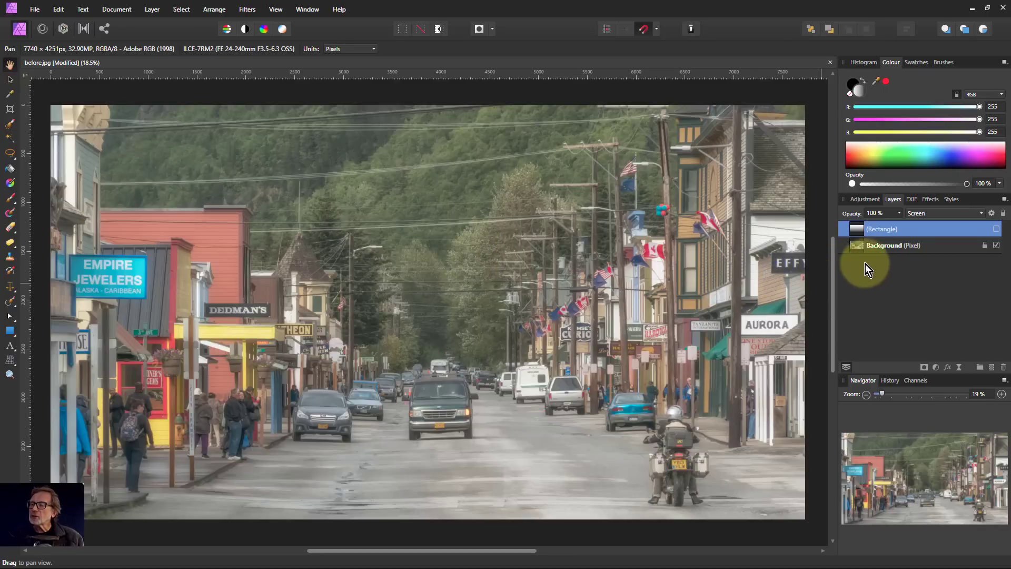
pyautogui.click(859, 247)
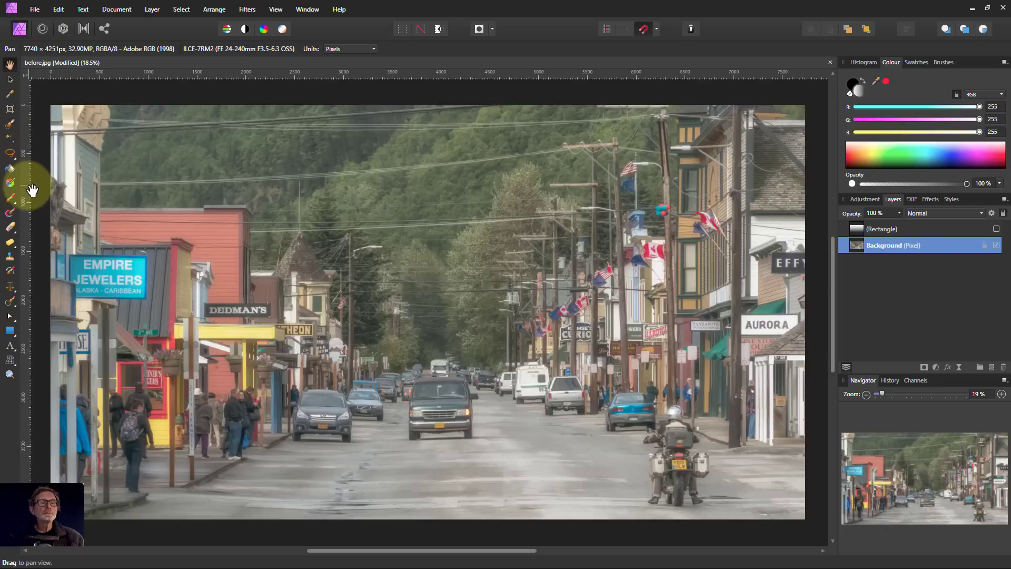
pyautogui.click(10, 124)
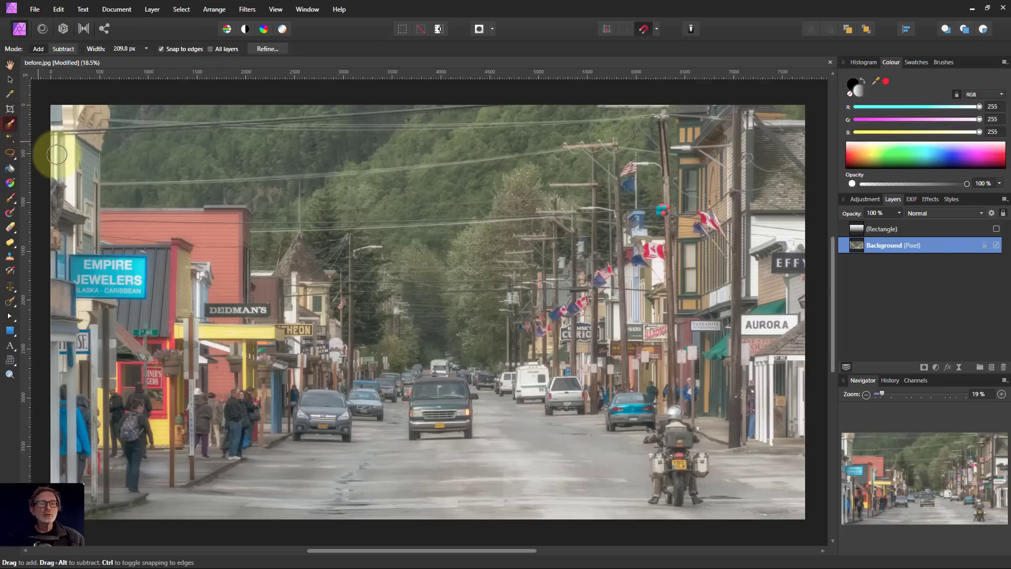
pyautogui.moveTo(82, 133)
pyautogui.mouseDown()
pyautogui.moveTo(90, 198)
pyautogui.moveTo(118, 226)
pyautogui.moveTo(142, 231)
pyautogui.mouseUp()
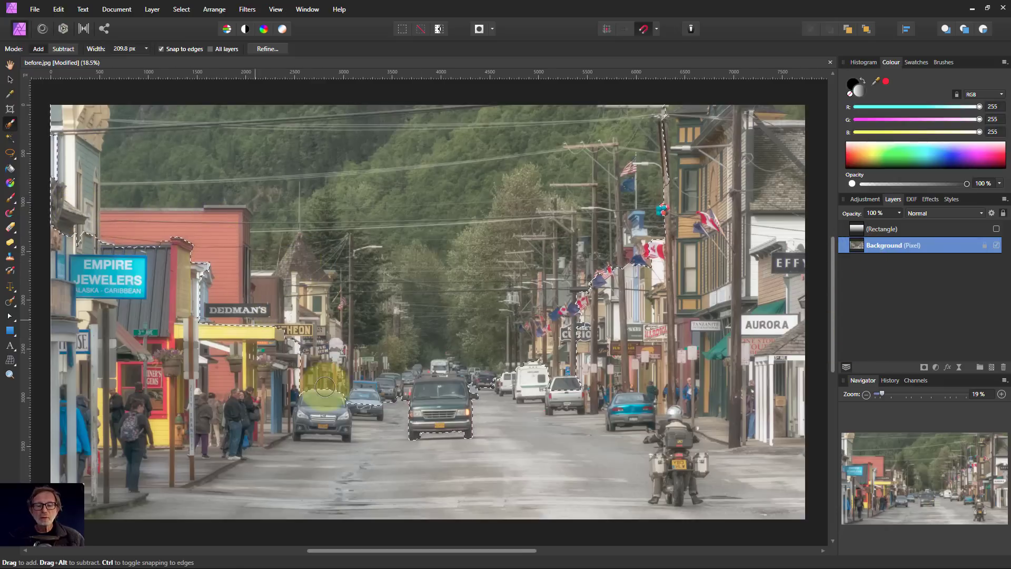
pyautogui.click(333, 401)
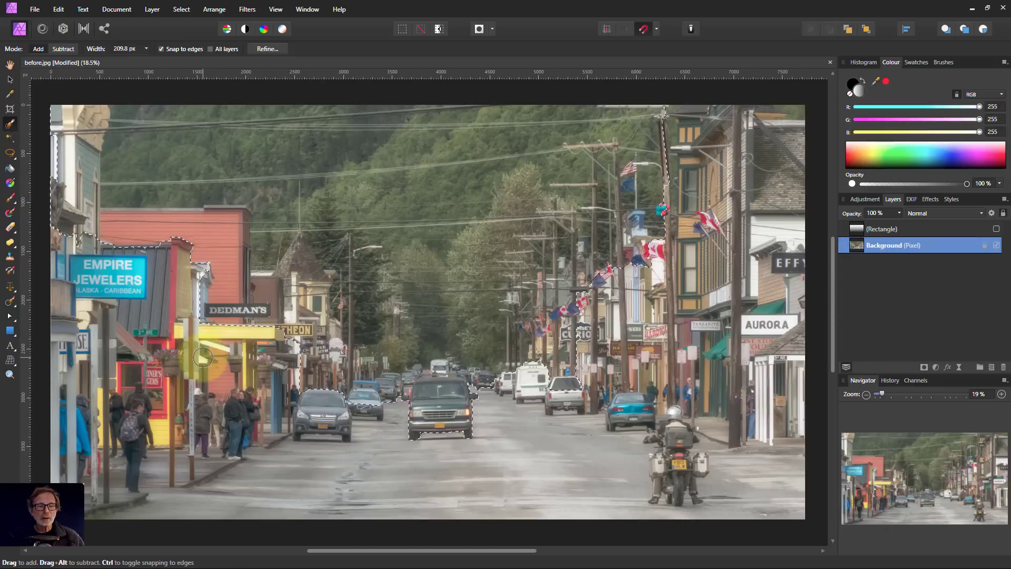
pyautogui.hotkey('ctrl', 'd')
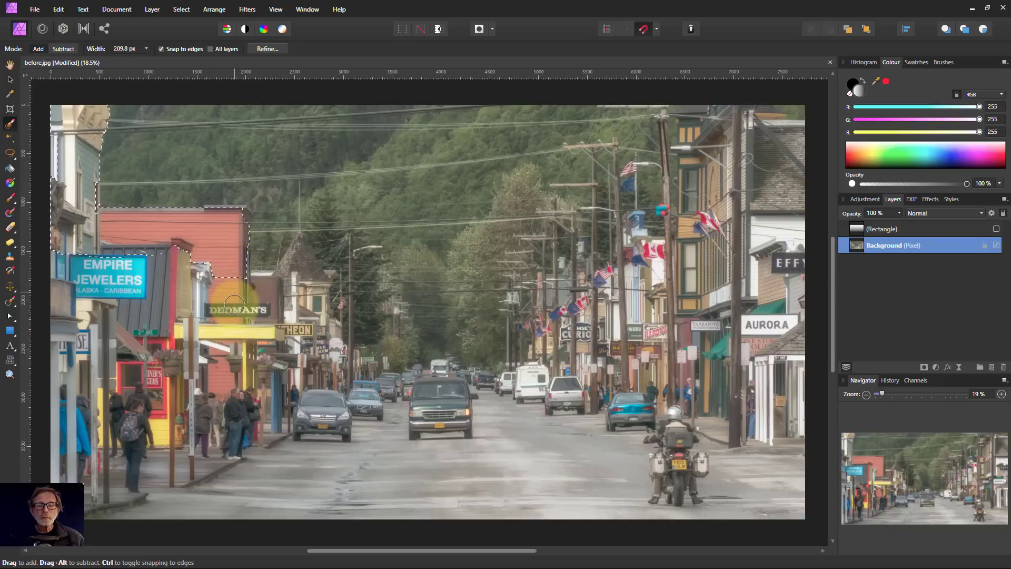
# Brush-select the left buildings past DEDMAN'S, the parked cars, sidewalk and red roof edge
pyautogui.moveTo(277, 292); pyautogui.dragTo(316, 296)
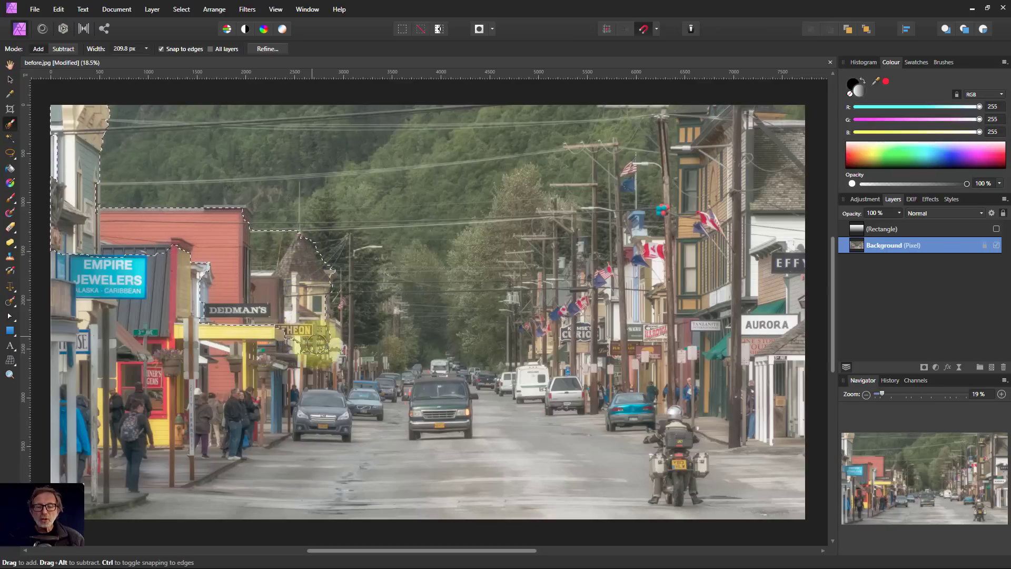
pyautogui.moveTo(317, 344)
pyautogui.mouseDown()
pyautogui.moveTo(337, 367)
pyautogui.moveTo(379, 373)
pyautogui.moveTo(312, 419)
pyautogui.moveTo(66, 476)
pyautogui.mouseUp()
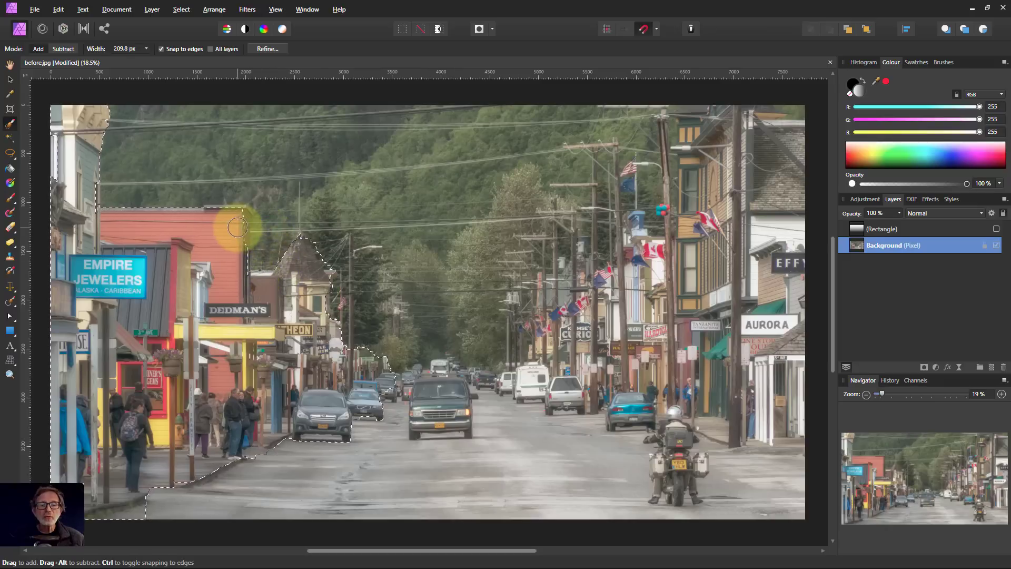
pyautogui.moveTo(238, 227)
pyautogui.mouseDown()
pyautogui.moveTo(237, 277)
pyautogui.moveTo(236, 266)
pyautogui.moveTo(205, 316)
pyautogui.mouseUp()
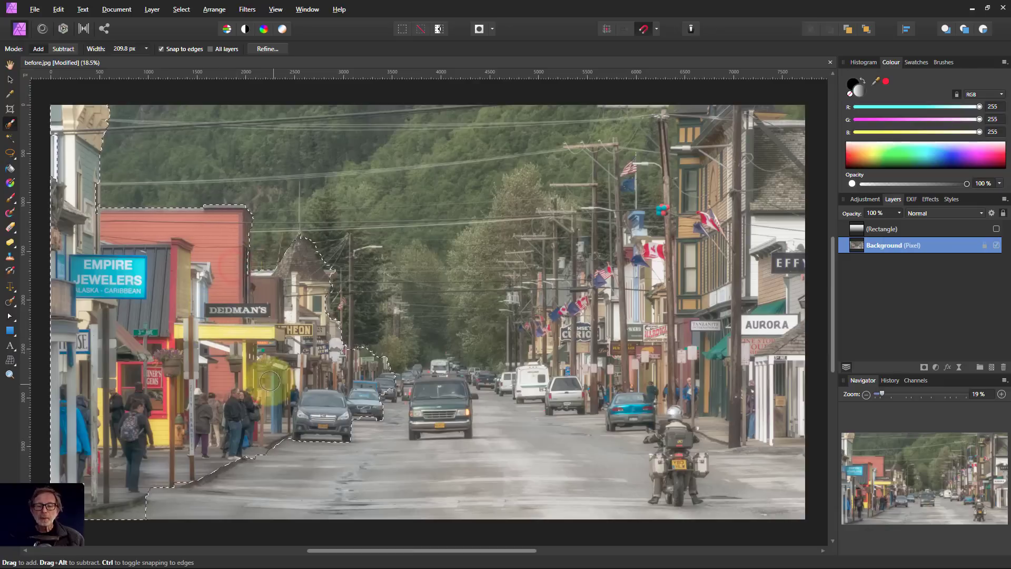
pyautogui.moveTo(270, 380)
pyautogui.mouseDown()
pyautogui.moveTo(396, 344)
pyautogui.moveTo(373, 345)
pyautogui.mouseUp()
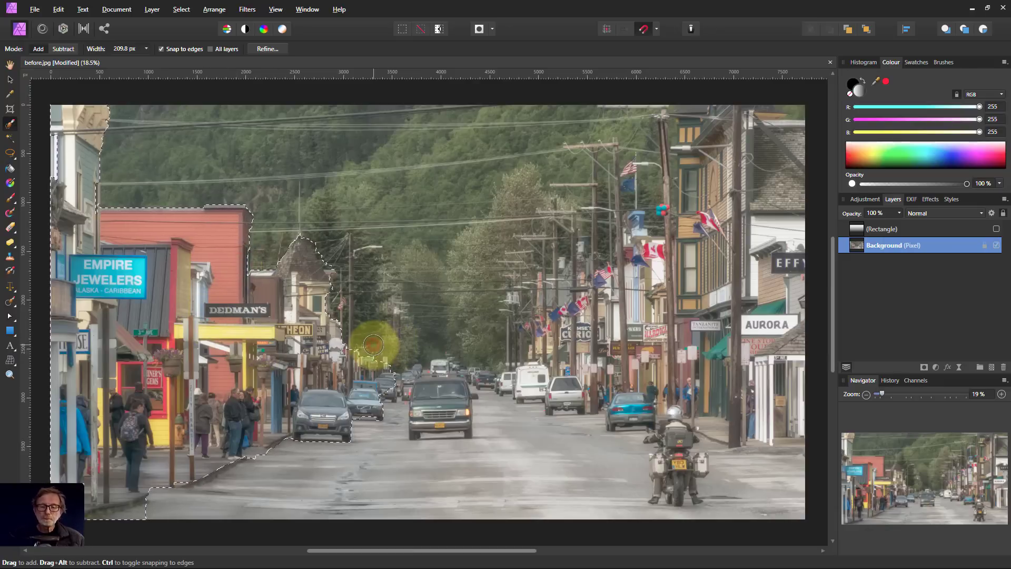
# Enter Quick Mask and set the paint brush to 100% opacity, about 144 px, 53% hardness
pyautogui.press('q')
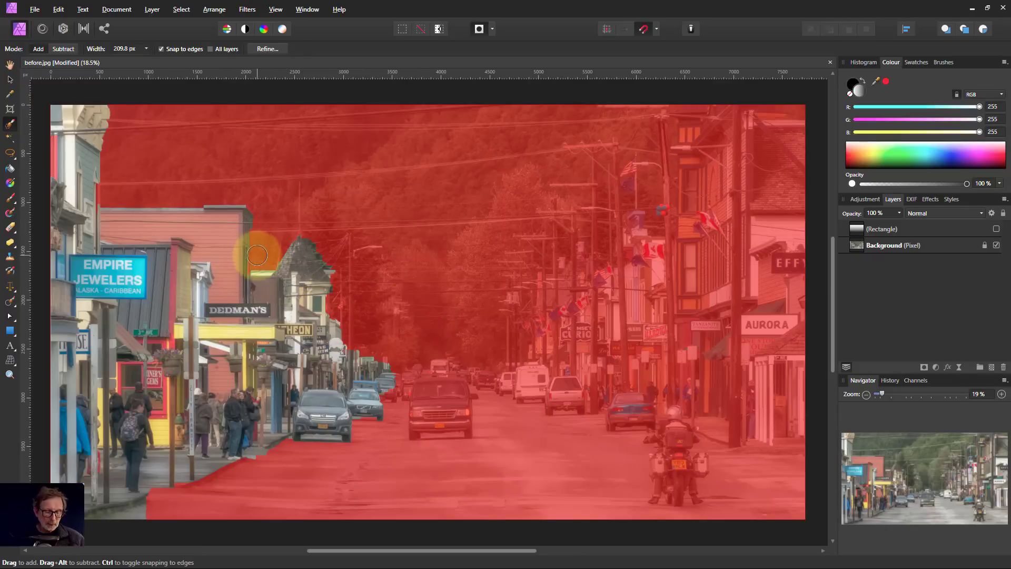
pyautogui.scroll(5, 261, 253)
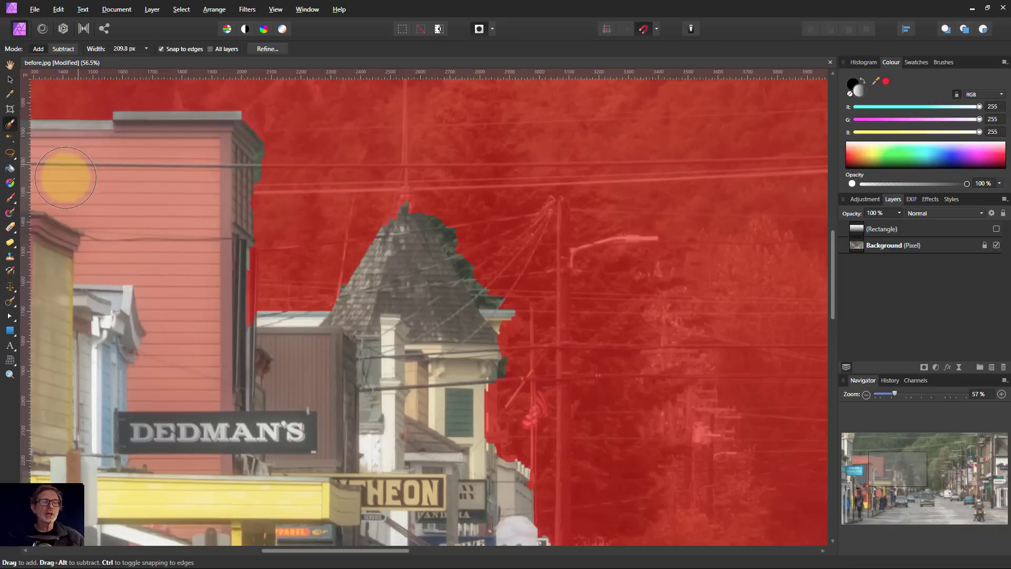
pyautogui.click(12, 200)
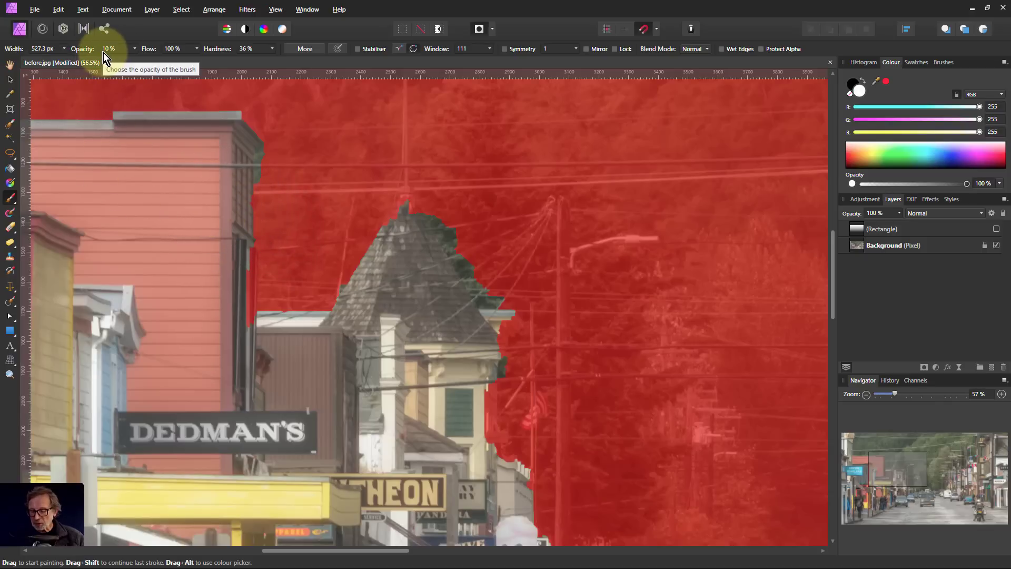
pyautogui.press('0')
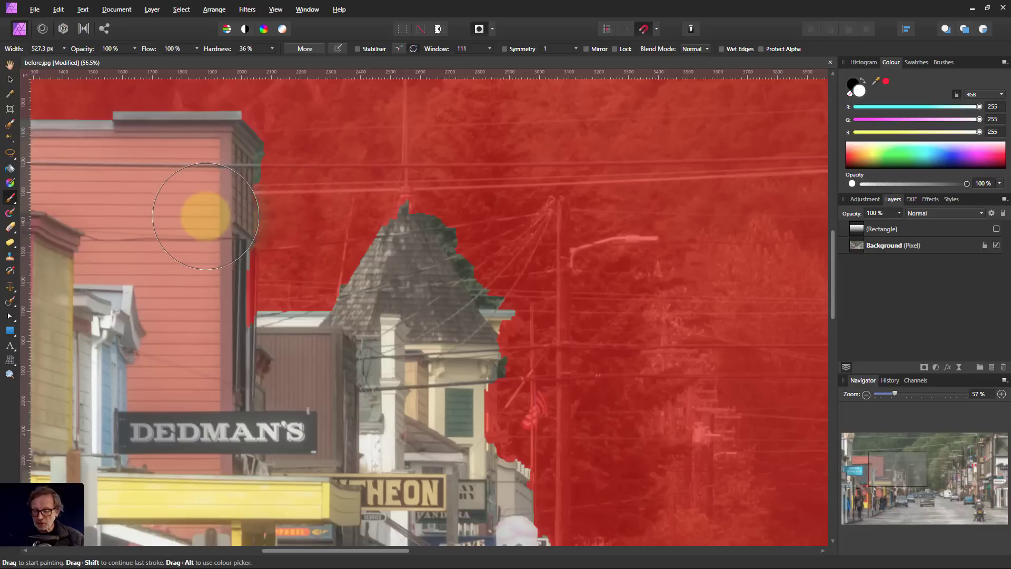
pyautogui.press('[')
pyautogui.press('[')
pyautogui.press('[')
pyautogui.press('[')
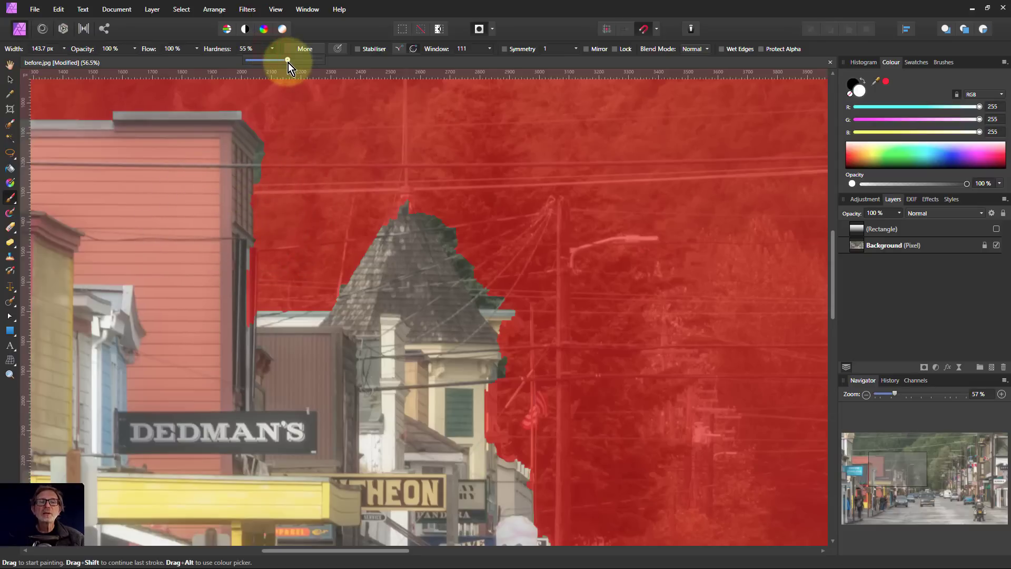
pyautogui.moveTo(288, 63); pyautogui.dragTo(287, 63)
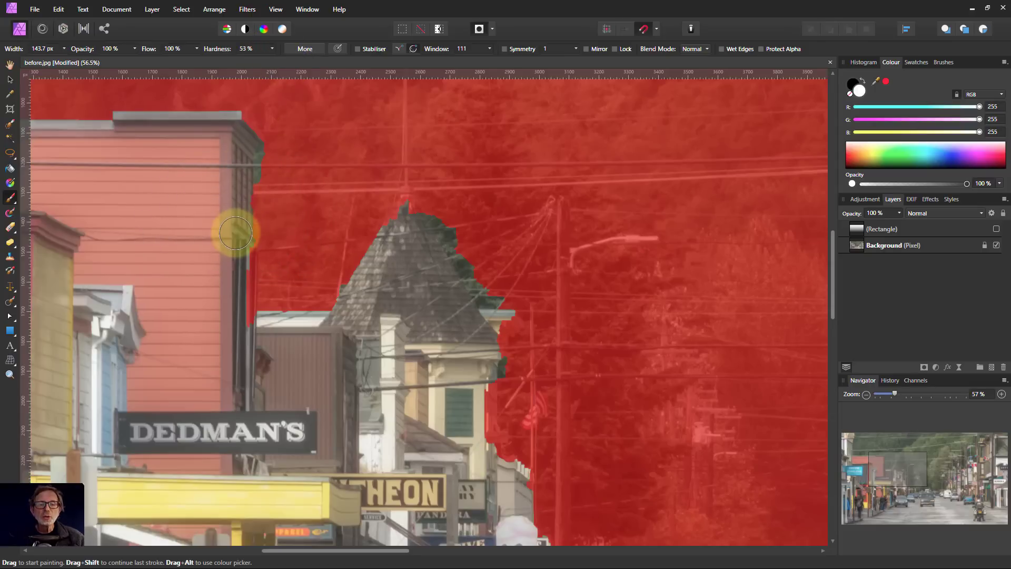
# Paint the mask in white and black to fix the building's edge and roof peak
pyautogui.moveTo(235, 232)
pyautogui.mouseDown()
pyautogui.moveTo(237, 323)
pyautogui.moveTo(233, 184)
pyautogui.mouseUp()
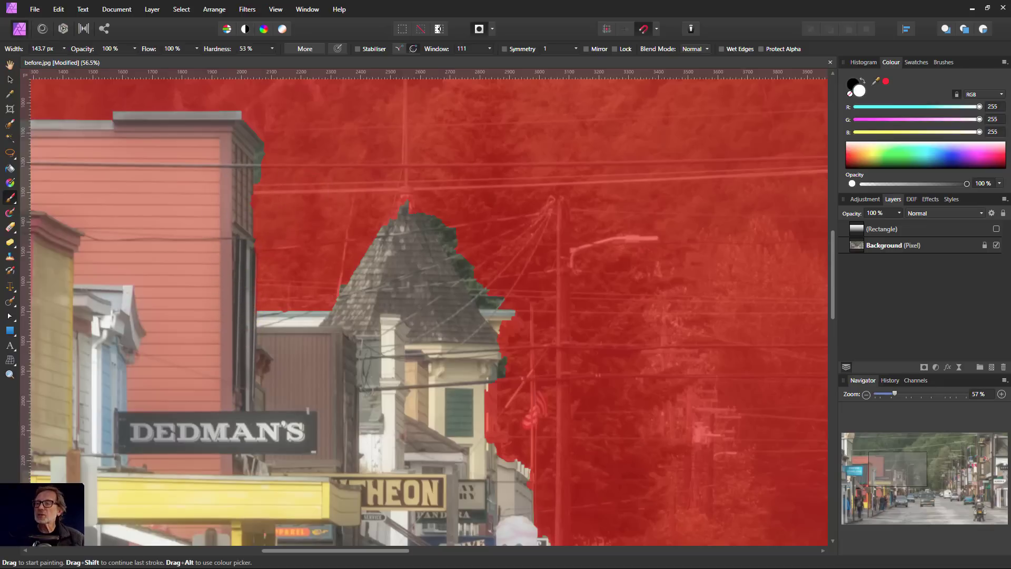
pyautogui.press('x')
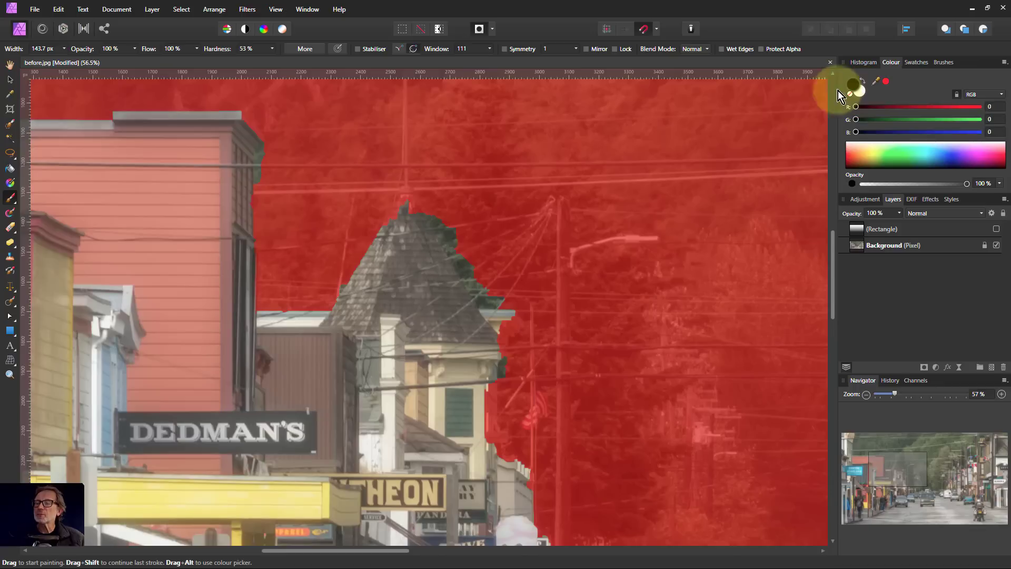
pyautogui.moveTo(263, 182)
pyautogui.mouseDown()
pyautogui.moveTo(269, 161)
pyautogui.moveTo(271, 206)
pyautogui.moveTo(335, 269)
pyautogui.moveTo(309, 256)
pyautogui.moveTo(445, 215)
pyautogui.moveTo(506, 304)
pyautogui.moveTo(487, 296)
pyautogui.moveTo(410, 173)
pyautogui.moveTo(331, 192)
pyautogui.moveTo(387, 248)
pyautogui.mouseUp()
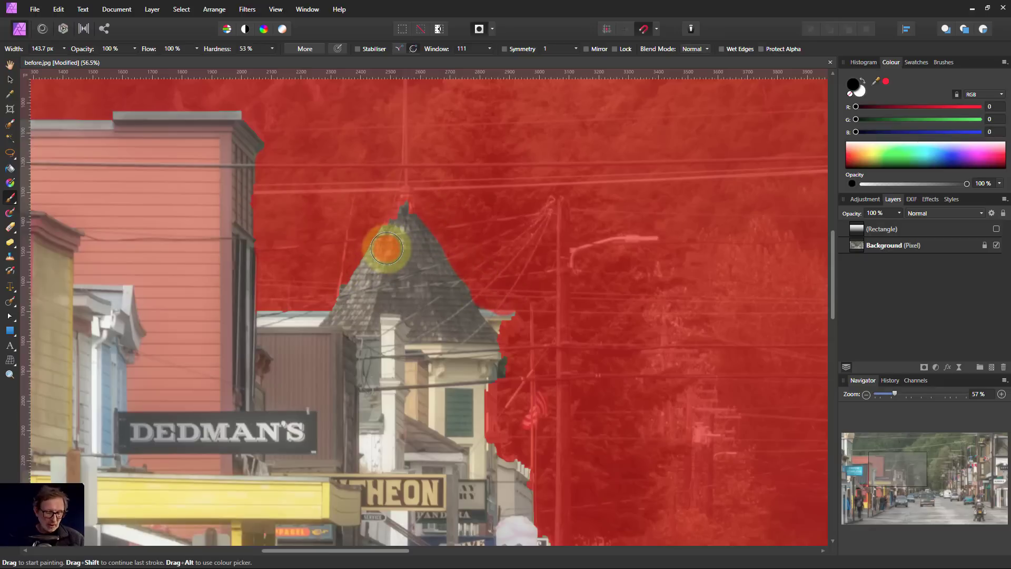
pyautogui.press('x')
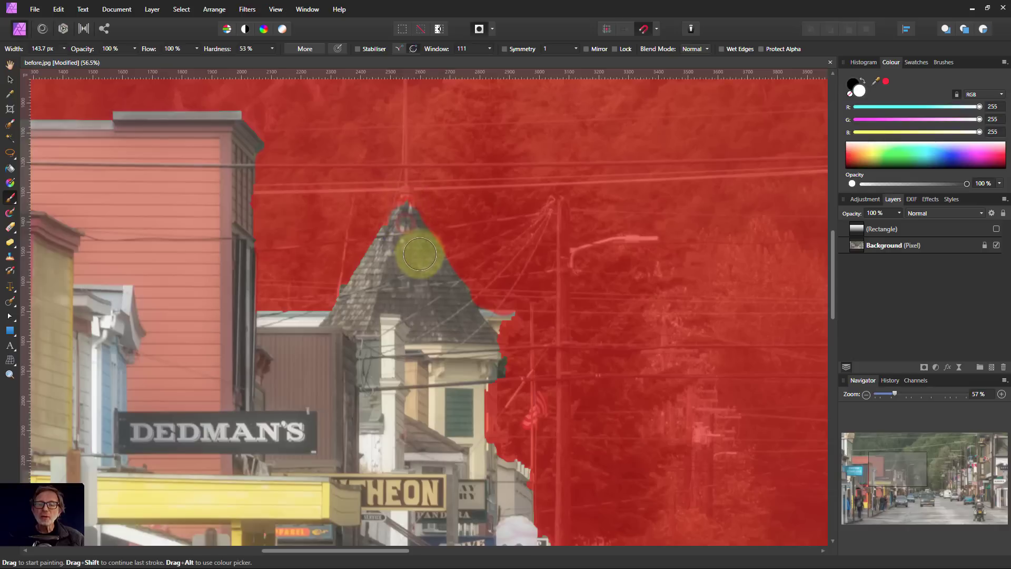
pyautogui.moveTo(404, 231)
pyautogui.mouseDown()
pyautogui.moveTo(478, 414)
pyautogui.moveTo(462, 508)
pyautogui.moveTo(453, 496)
pyautogui.moveTo(481, 341)
pyautogui.moveTo(498, 325)
pyautogui.moveTo(470, 332)
pyautogui.moveTo(383, 421)
pyautogui.moveTo(394, 443)
pyautogui.mouseUp()
pyautogui.hotkey('ctrl', '0')
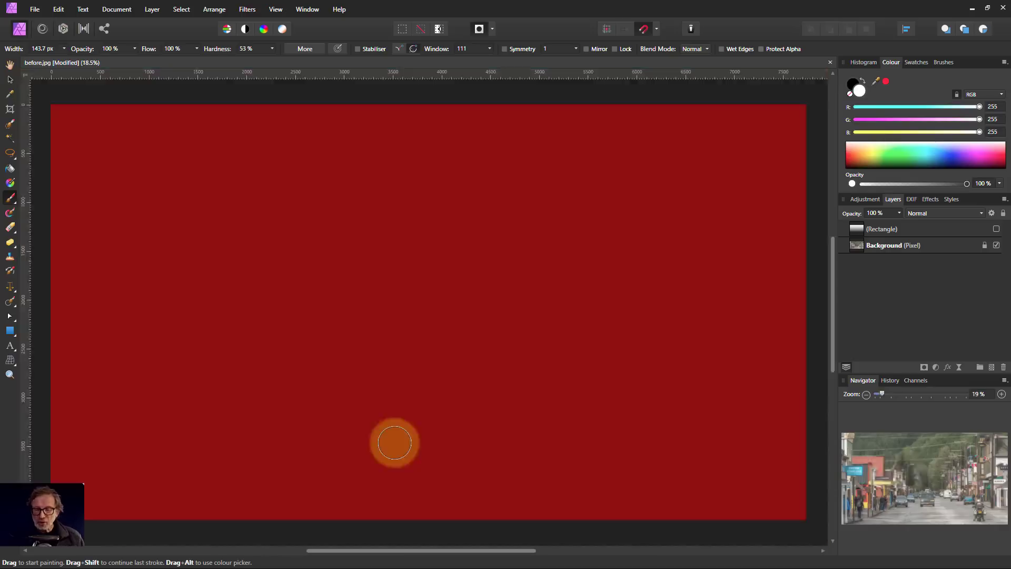
# Turn the quick mask into a selection and add a new pixel layer above the background
pyautogui.press('q')
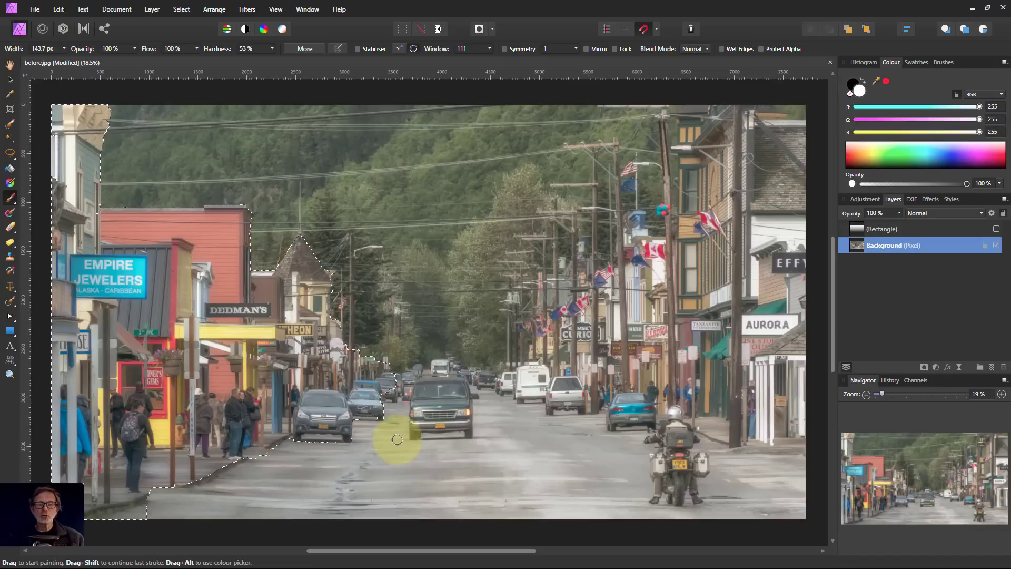
pyautogui.click(96, 271)
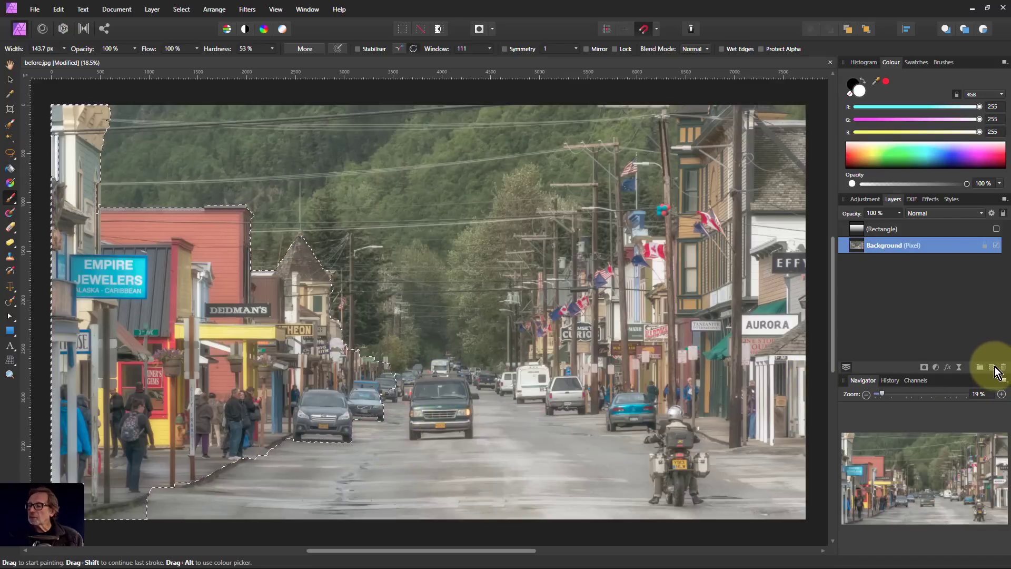
pyautogui.click(991, 367)
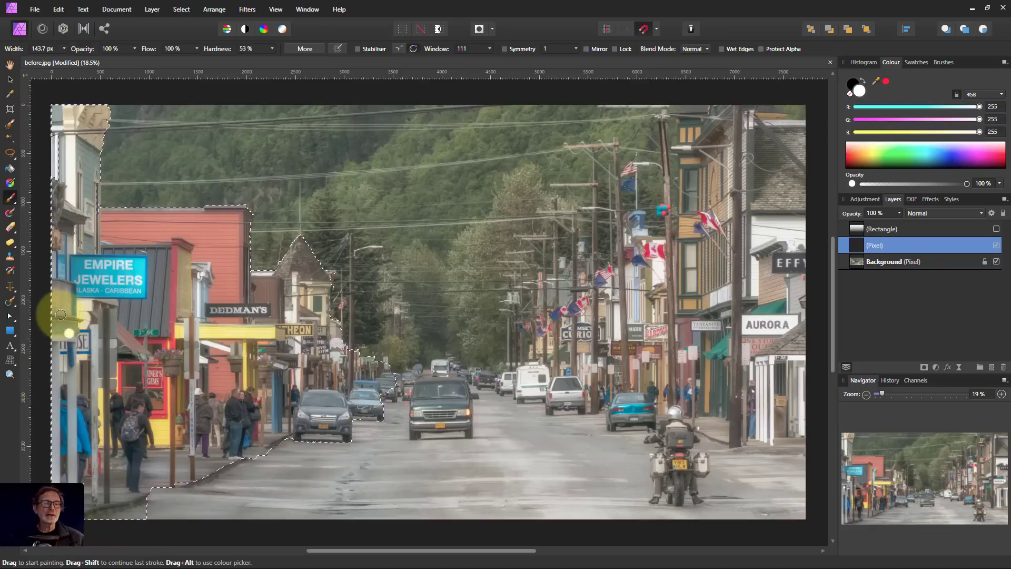
# Fill the selection with a horizontal gradient whose end stop is black
pyautogui.click(9, 183)
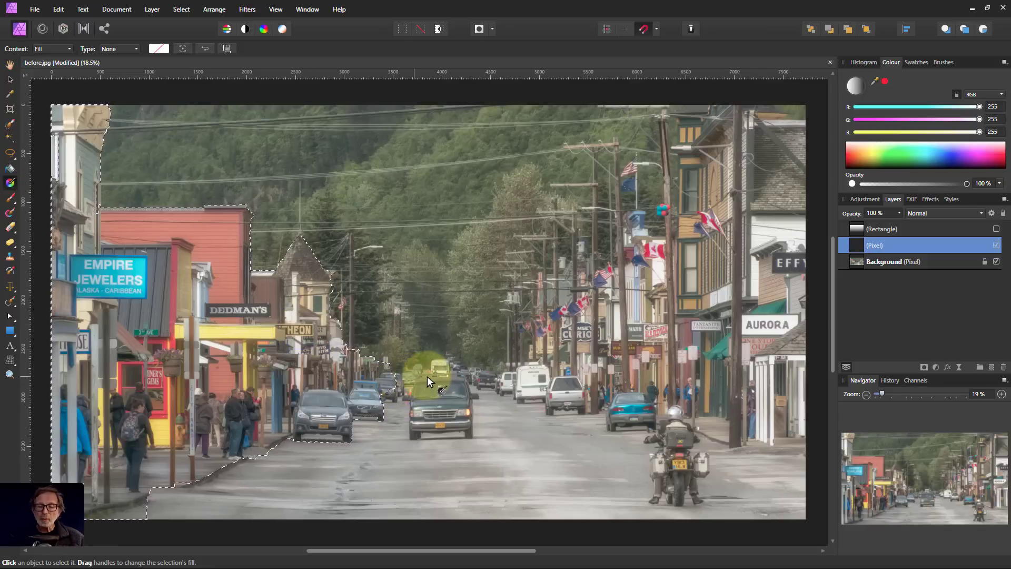
pyautogui.moveTo(428, 376); pyautogui.dragTo(51, 380)
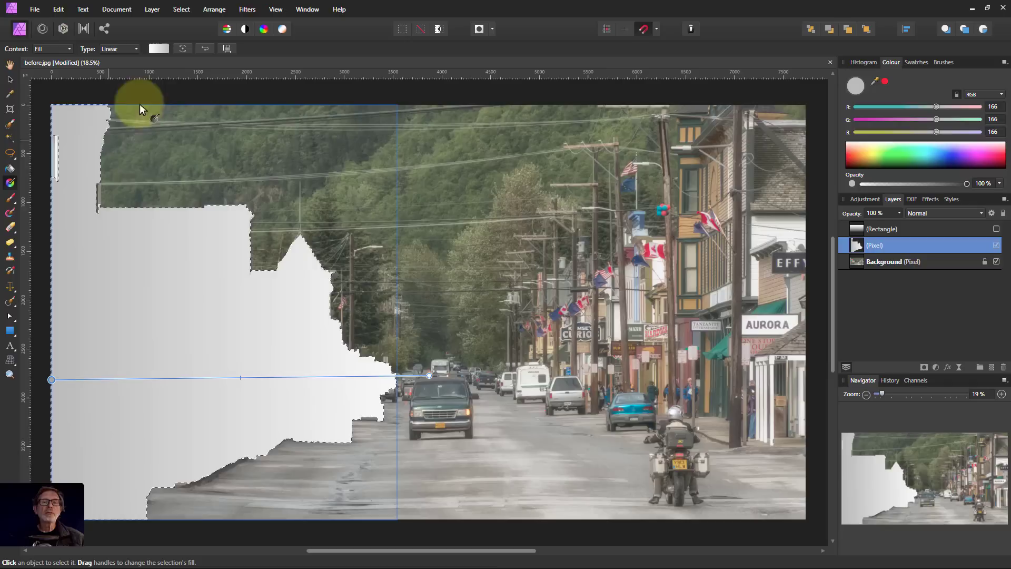
pyautogui.click(158, 49)
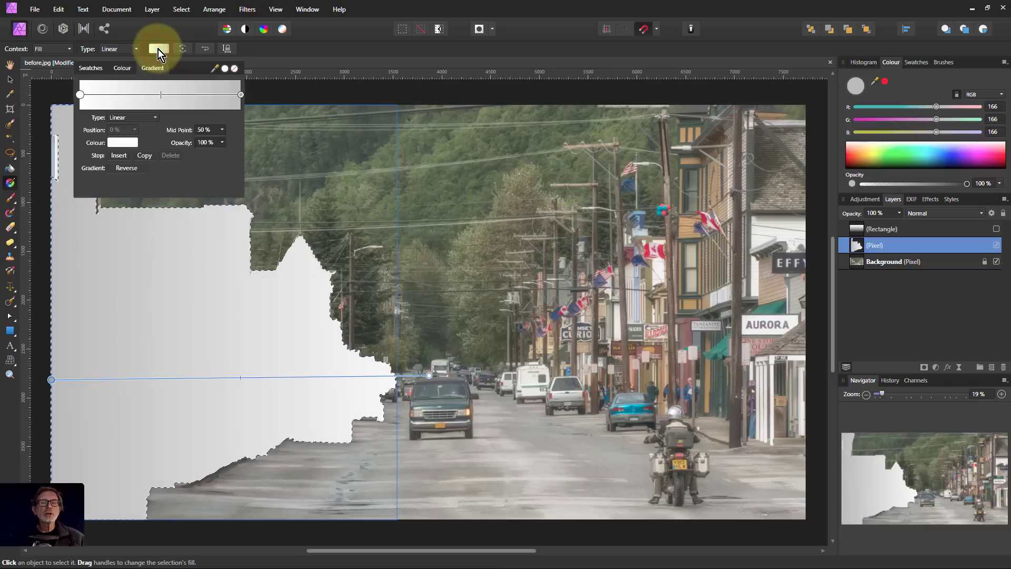
pyautogui.click(241, 94)
pyautogui.click(124, 144)
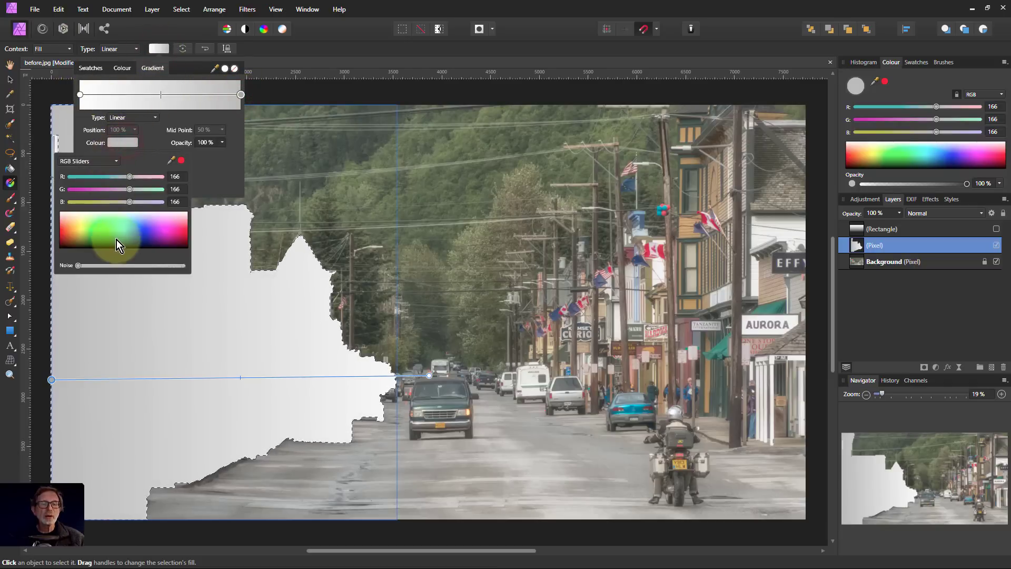
pyautogui.moveTo(116, 239); pyautogui.dragTo(116, 259)
pyautogui.moveTo(188, 413)
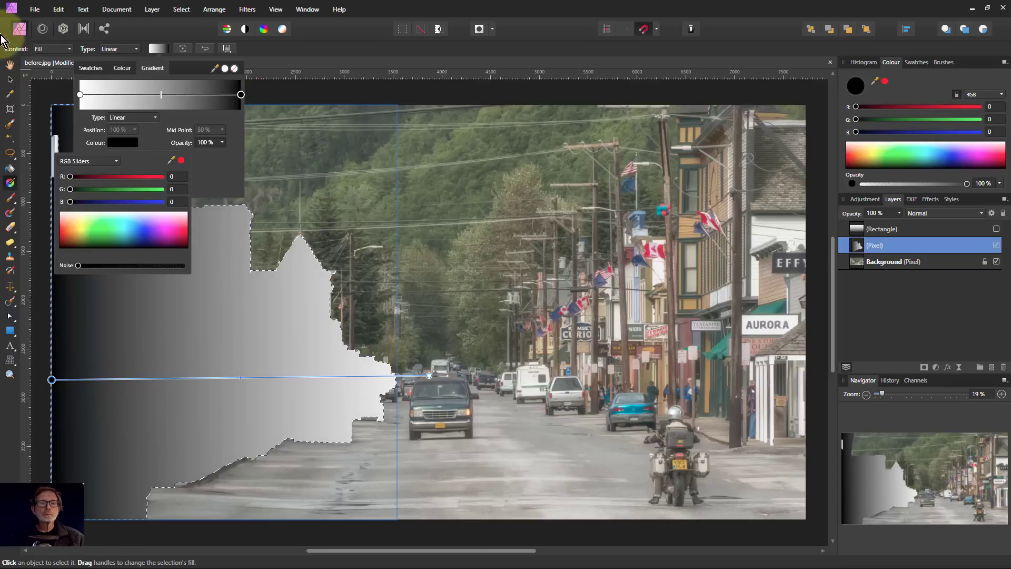
pyautogui.click(10, 64)
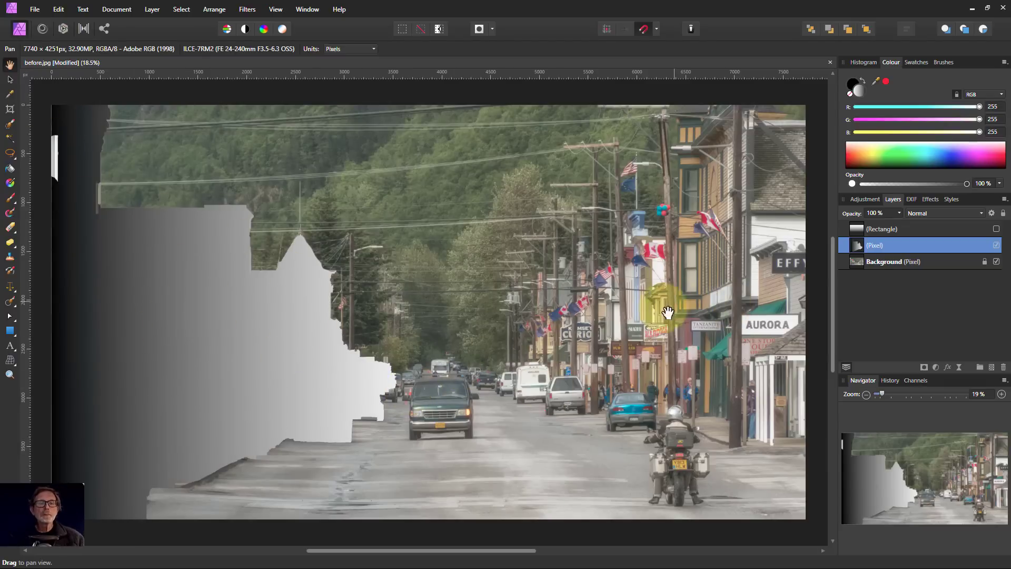
# Paint black over the white streak at the gradient's left edge, undoing a stray dab
pyautogui.moveTo(26, 148); pyautogui.dragTo(52, 135)
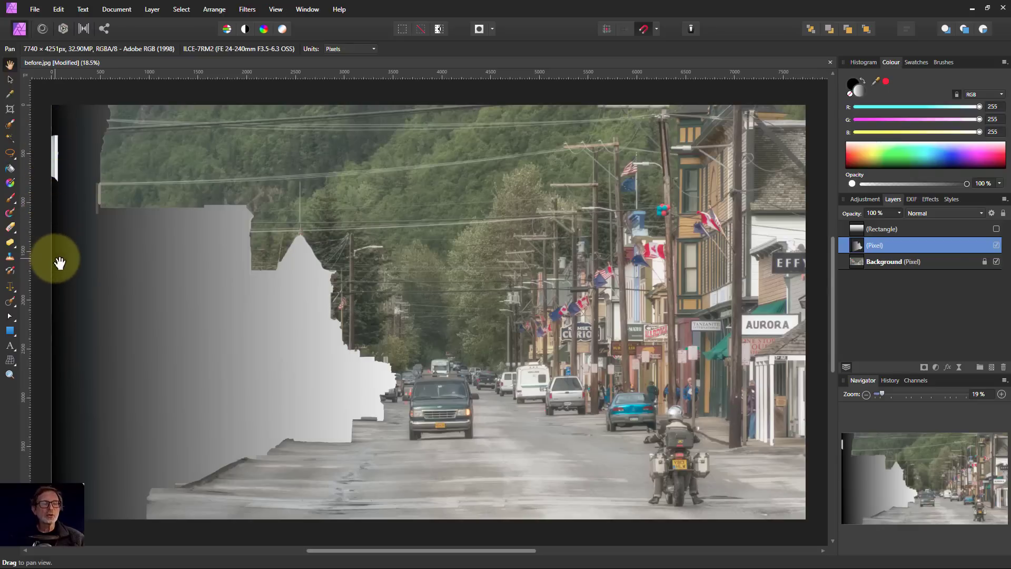
pyautogui.click(9, 198)
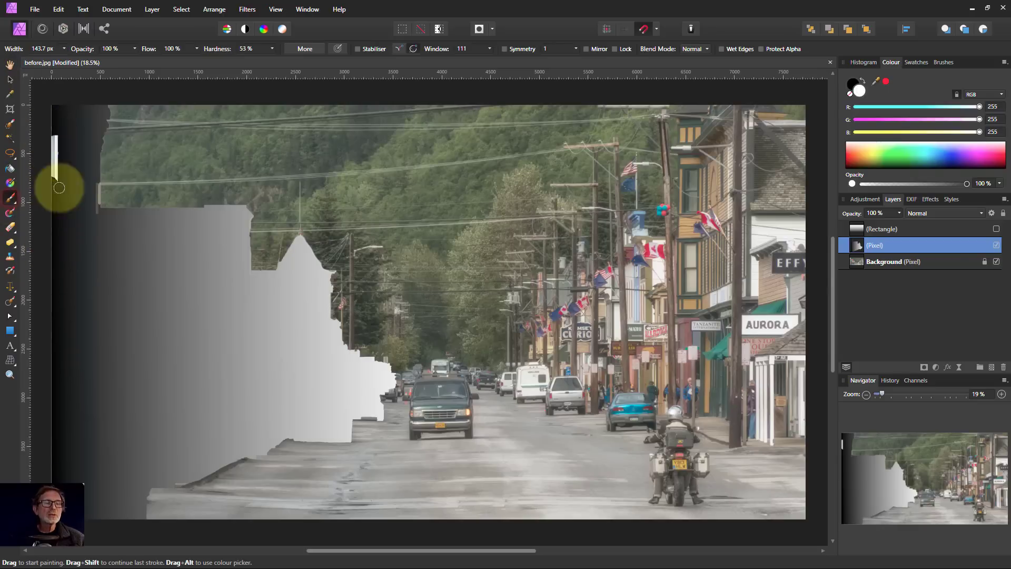
pyautogui.press('x')
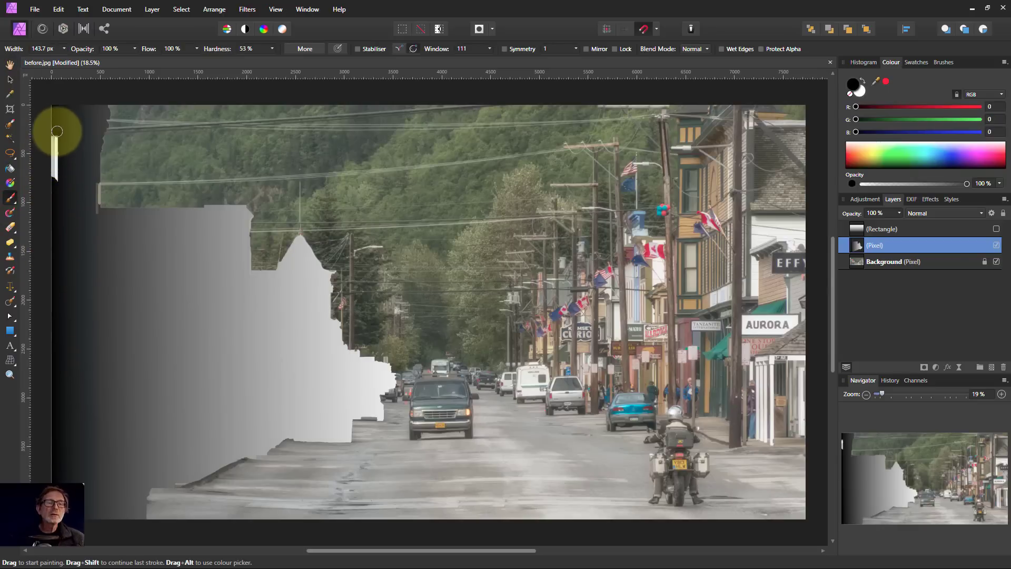
pyautogui.moveTo(56, 133); pyautogui.dragTo(54, 187)
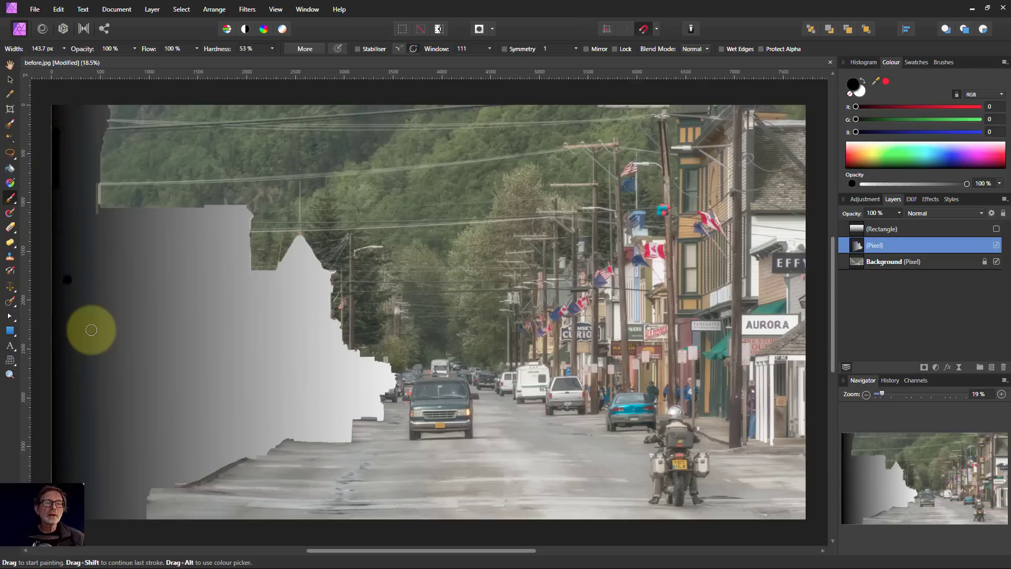
pyautogui.click(92, 332)
pyautogui.hotkey('ctrl', 'z')
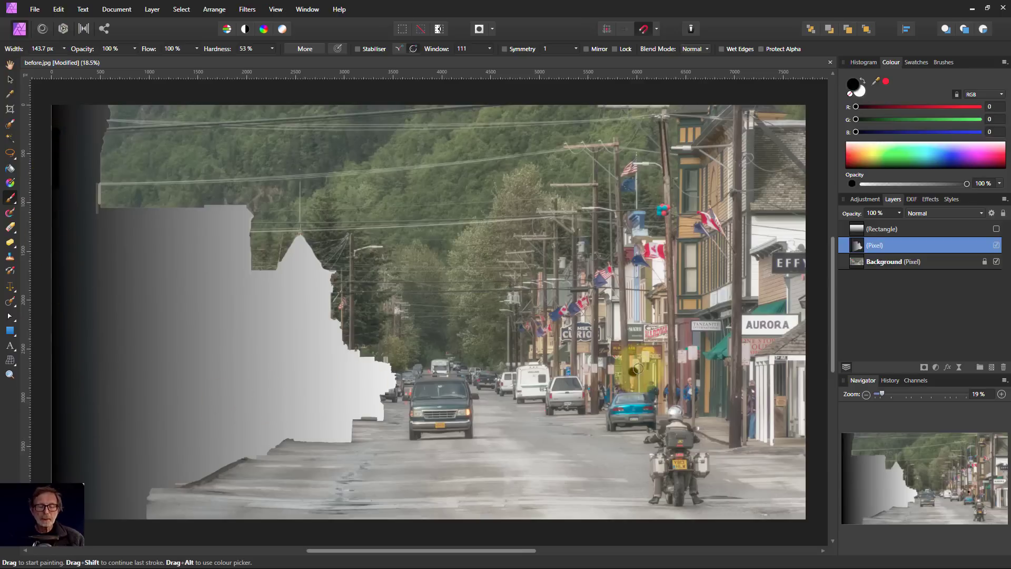
# On the Background layer, brush-select the right facades to the AURORA building, subtracting the road
pyautogui.click(9, 123)
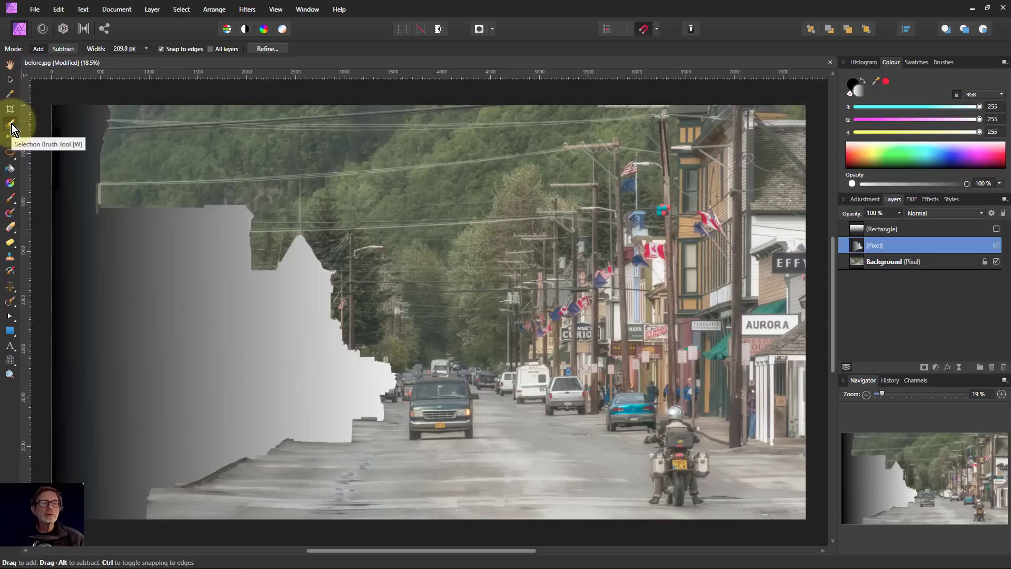
pyautogui.click(861, 263)
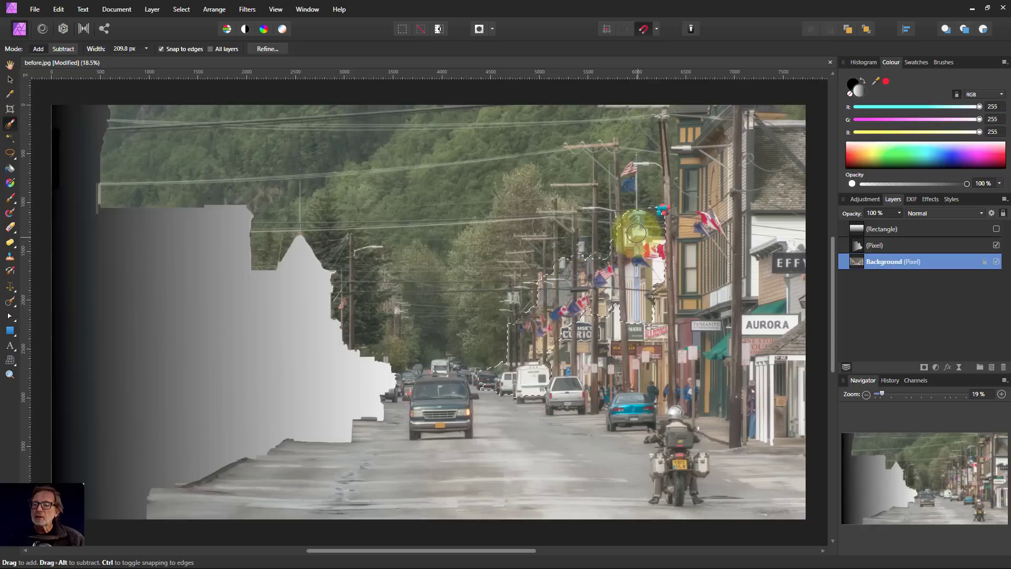
pyautogui.moveTo(636, 232)
pyautogui.mouseDown()
pyautogui.moveTo(703, 257)
pyautogui.moveTo(711, 212)
pyautogui.moveTo(734, 192)
pyautogui.moveTo(703, 115)
pyautogui.moveTo(696, 163)
pyautogui.moveTo(705, 164)
pyautogui.moveTo(803, 157)
pyautogui.moveTo(805, 112)
pyautogui.mouseUp()
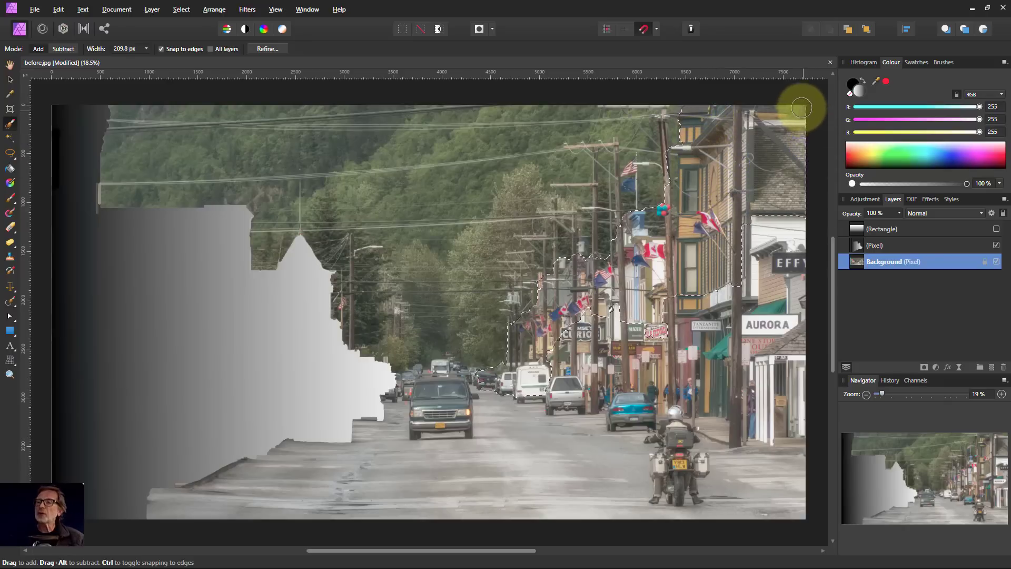
pyautogui.moveTo(765, 119)
pyautogui.mouseDown()
pyautogui.moveTo(703, 294)
pyautogui.moveTo(575, 263)
pyautogui.mouseUp()
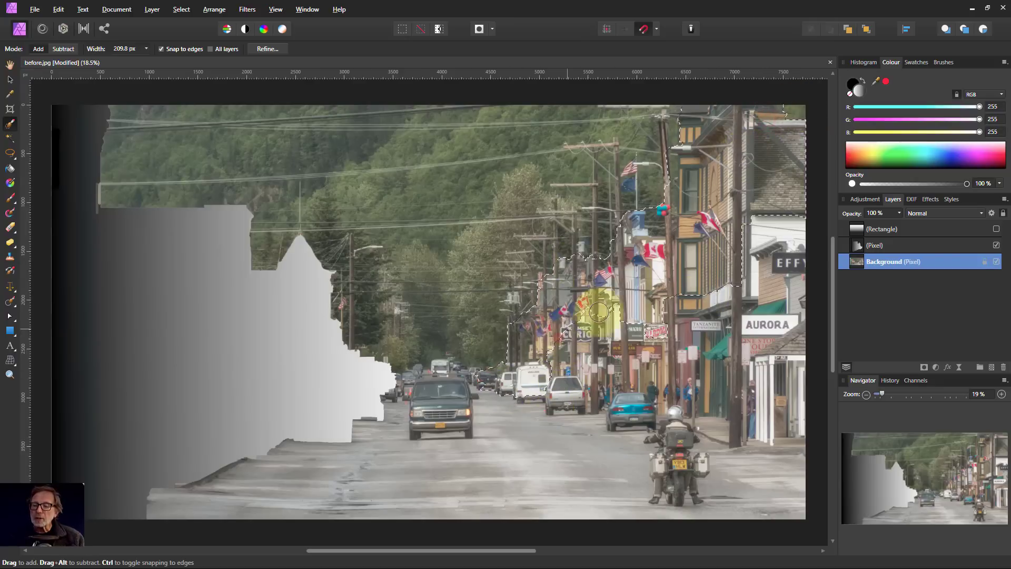
pyautogui.moveTo(599, 312)
pyautogui.mouseDown()
pyautogui.moveTo(700, 290)
pyautogui.moveTo(764, 236)
pyautogui.moveTo(801, 389)
pyautogui.moveTo(744, 312)
pyautogui.moveTo(733, 340)
pyautogui.moveTo(795, 454)
pyautogui.moveTo(612, 348)
pyautogui.moveTo(604, 381)
pyautogui.mouseUp()
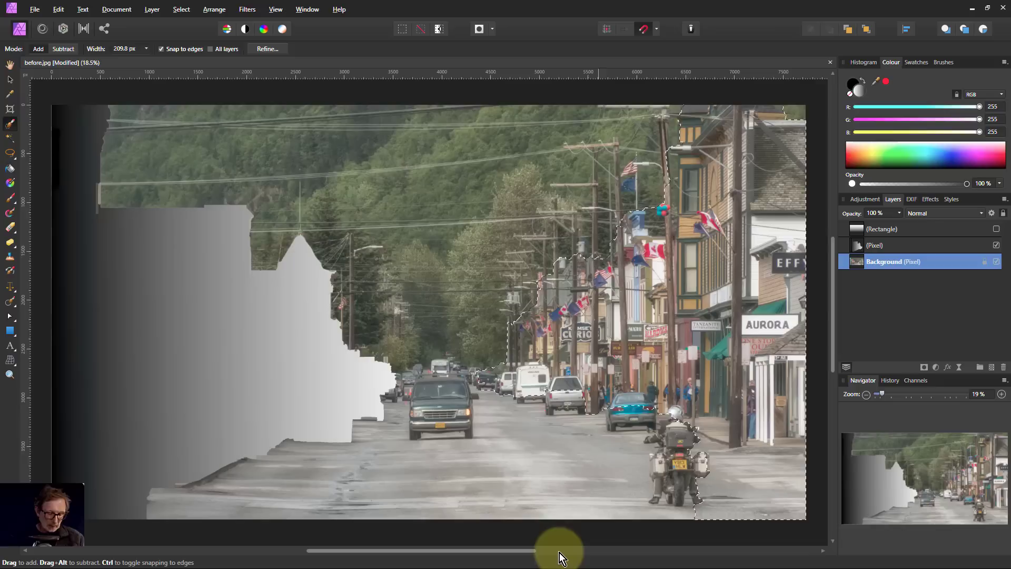
pyautogui.moveTo(821, 479); pyautogui.dragTo(756, 514)
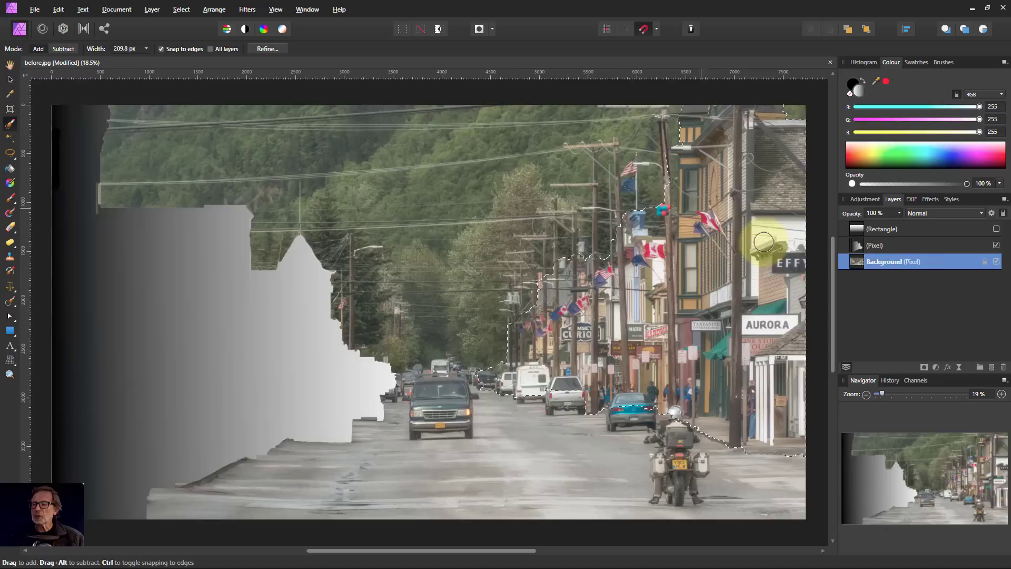
# On the gradient pixel layer, fill the selected right-side buildings with a linear gradient
pyautogui.click(870, 245)
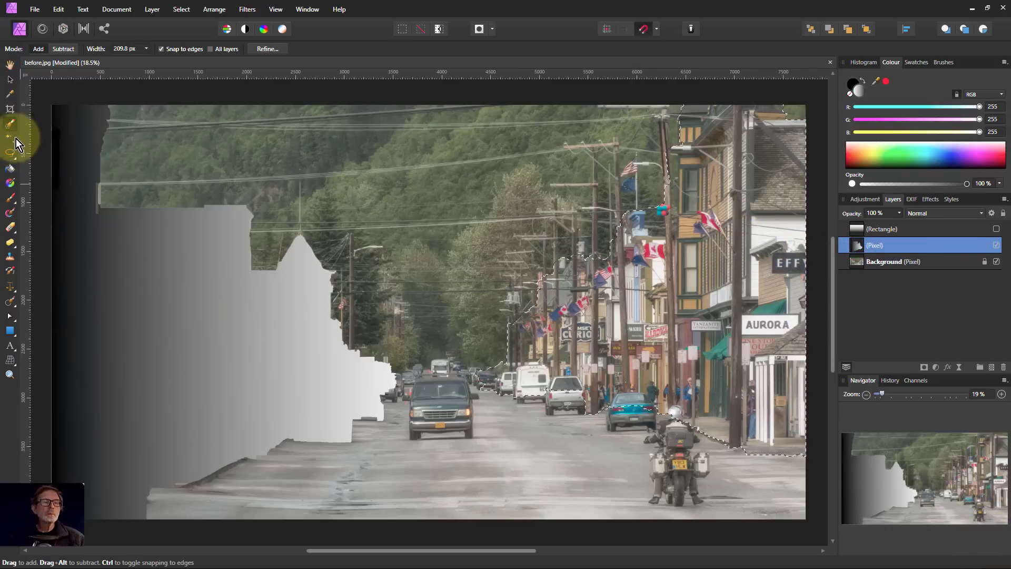
pyautogui.click(11, 184)
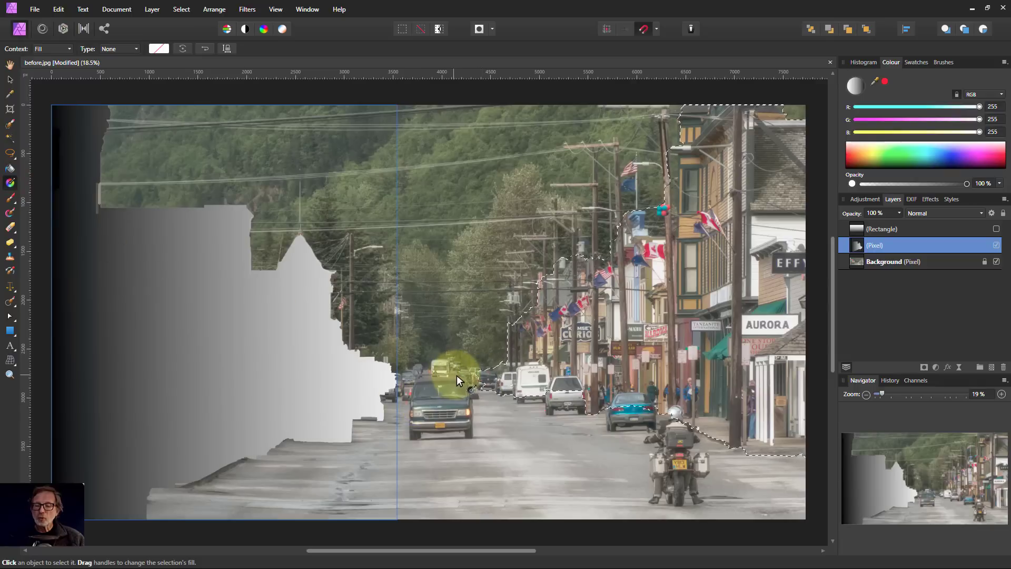
pyautogui.moveTo(456, 375); pyautogui.dragTo(808, 370)
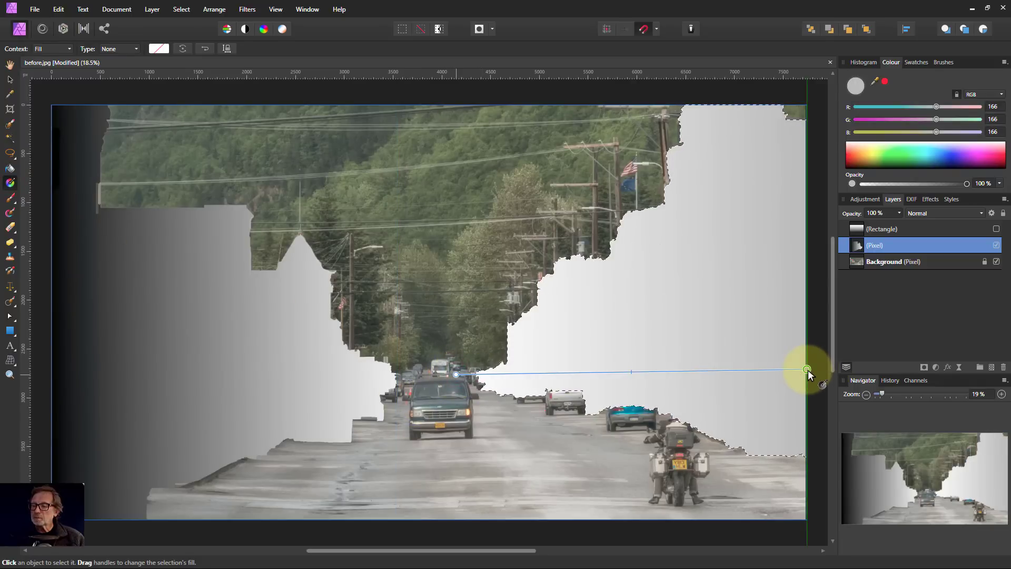
pyautogui.click(570, 353)
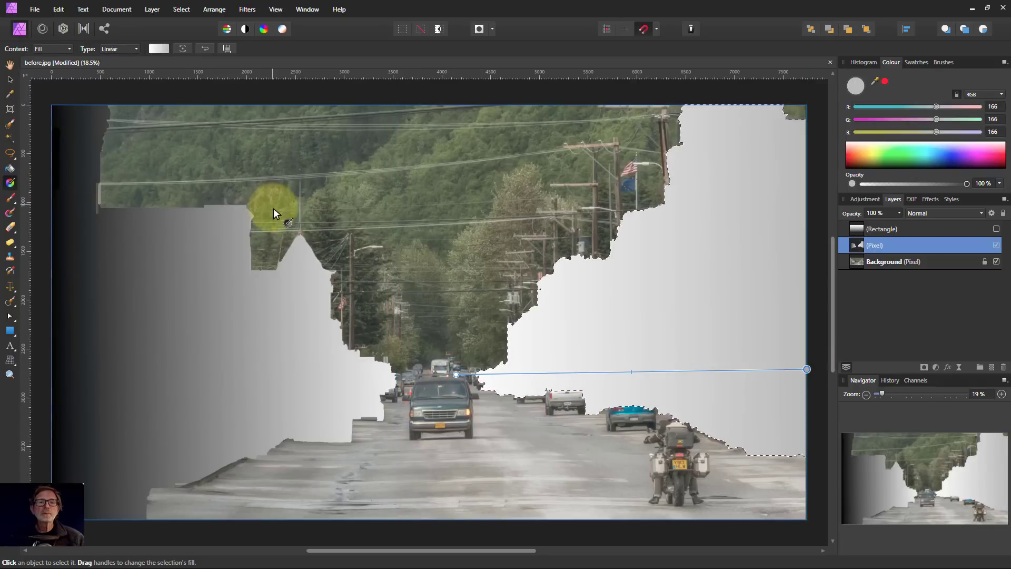
# Set the gradient's end stop colour to black (0,0,0)
pyautogui.click(157, 48)
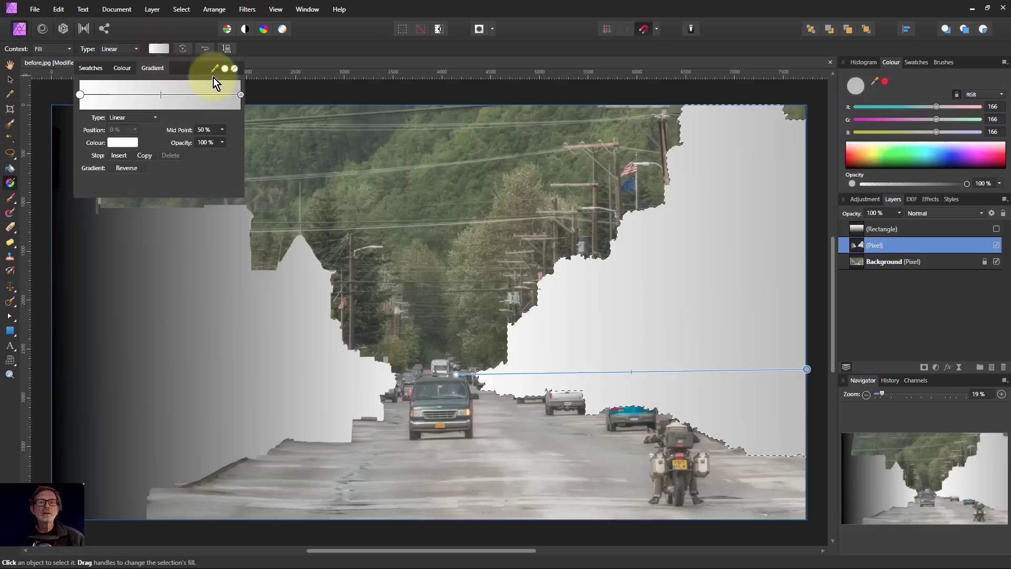
pyautogui.click(241, 96)
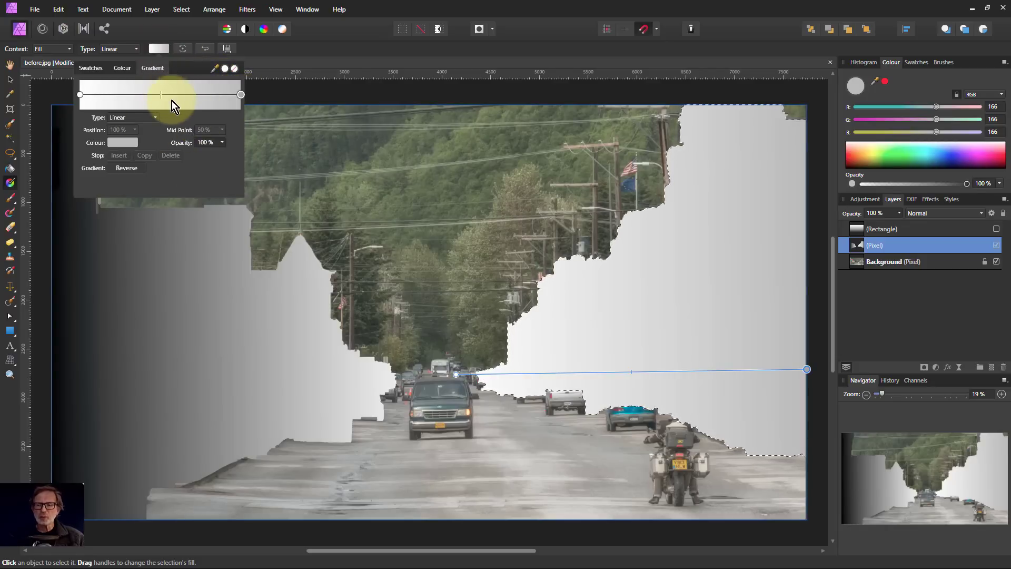
pyautogui.click(125, 144)
pyautogui.click(138, 232)
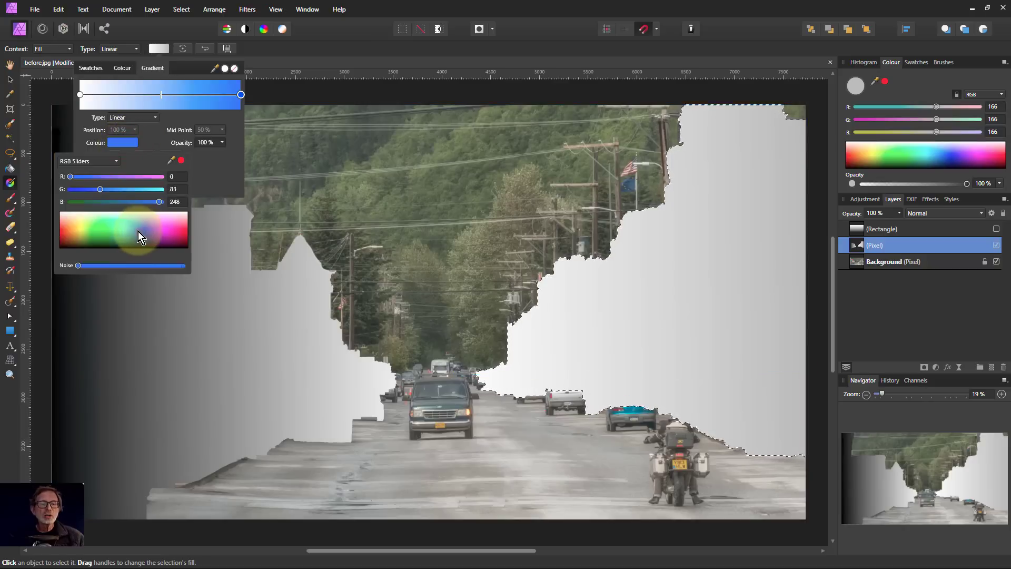
pyautogui.moveTo(138, 232); pyautogui.dragTo(141, 270)
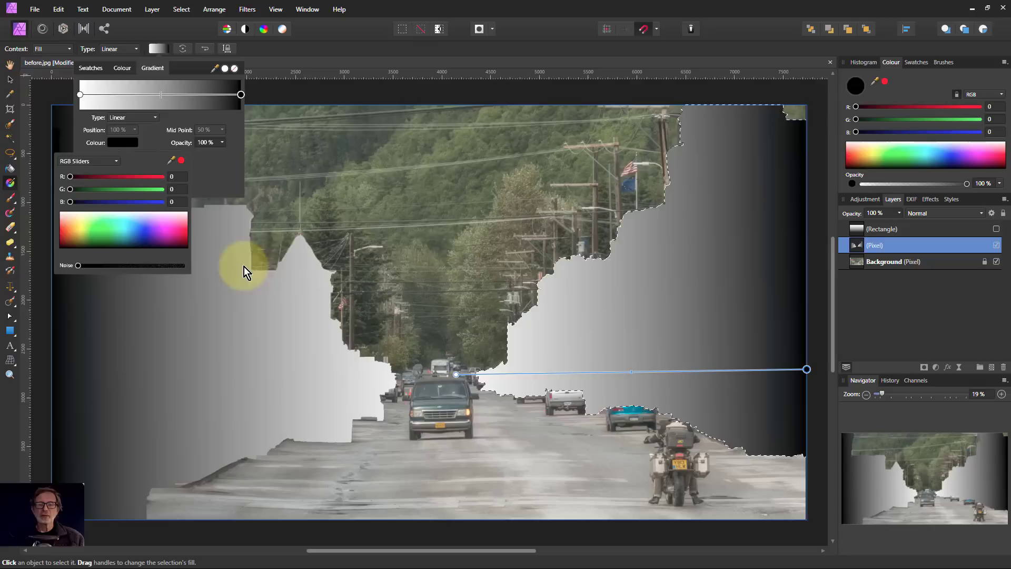
pyautogui.click(845, 245)
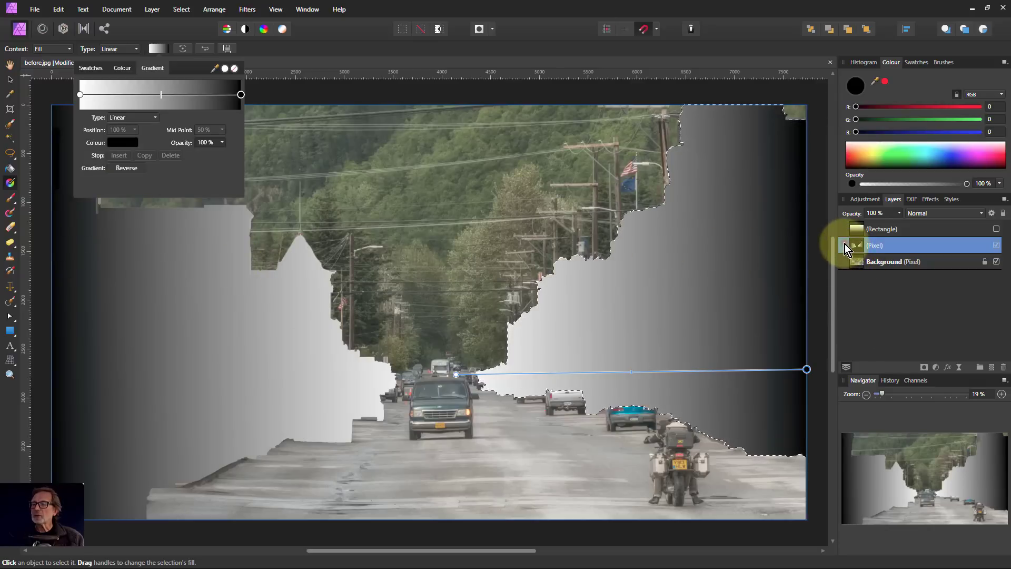
pyautogui.click(10, 66)
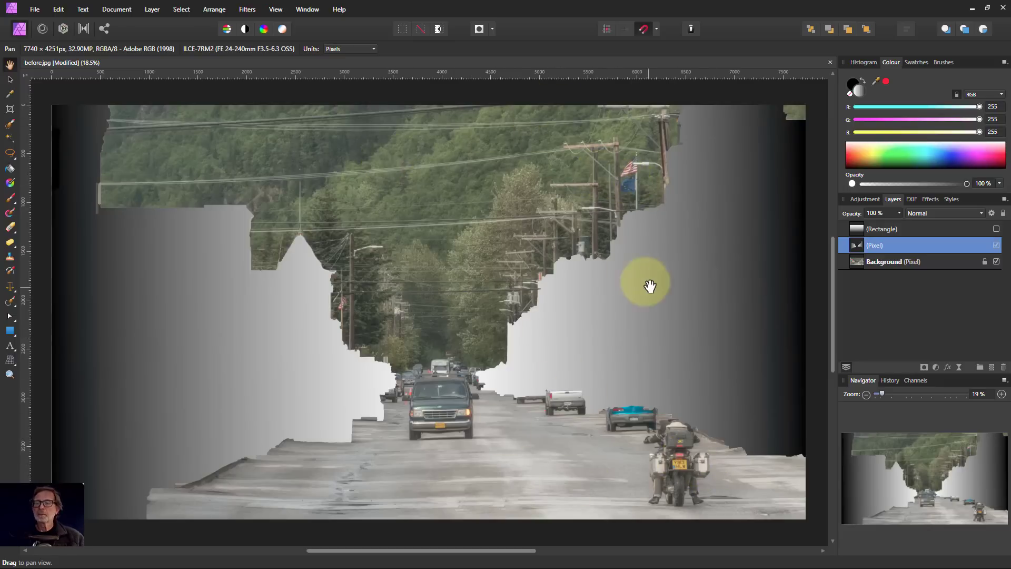
# Apply Edit > Matte with white Custom Colour at 100% opacity to the gradient layer
pyautogui.click(59, 12)
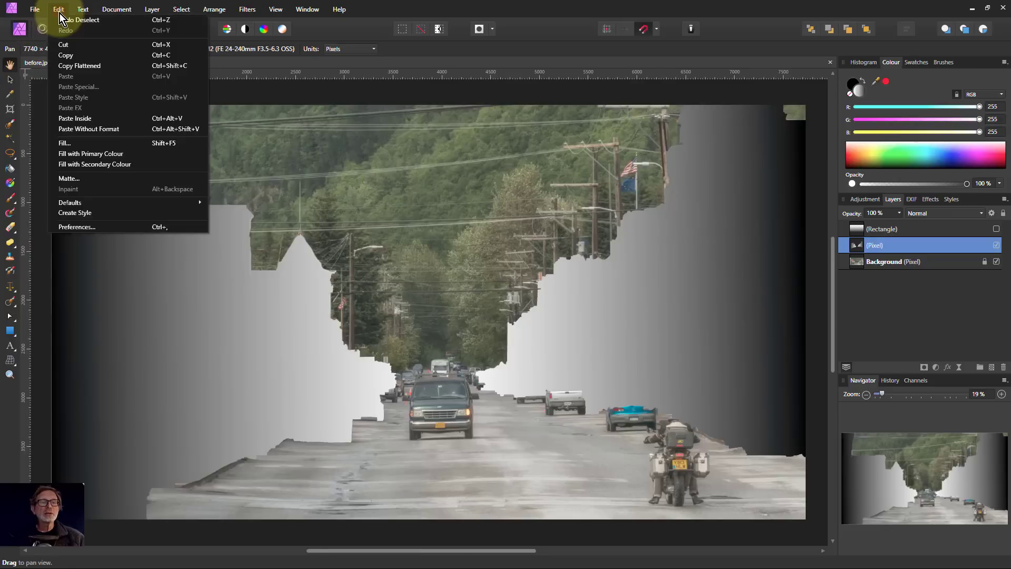
pyautogui.click(81, 176)
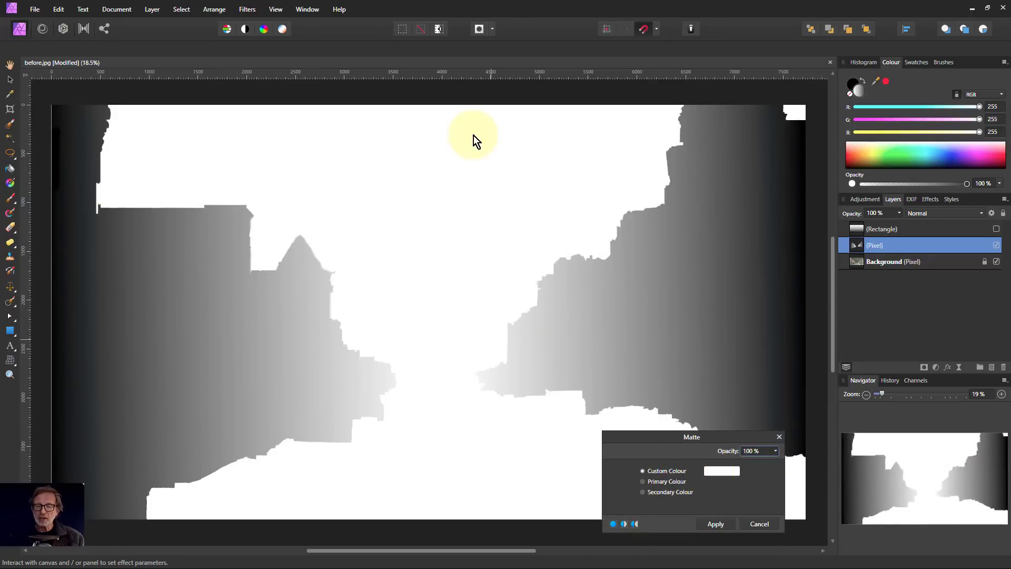
pyautogui.click(717, 524)
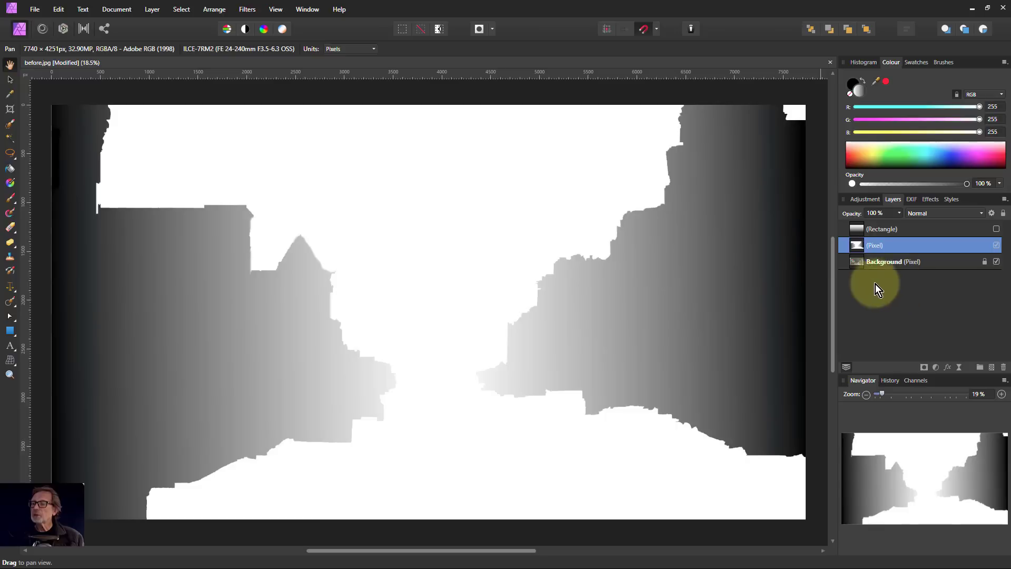
# Rasterise the gradient layer to a mask, nest it in the Rectangle layer, and show the rectangle
pyautogui.rightClick(858, 245)
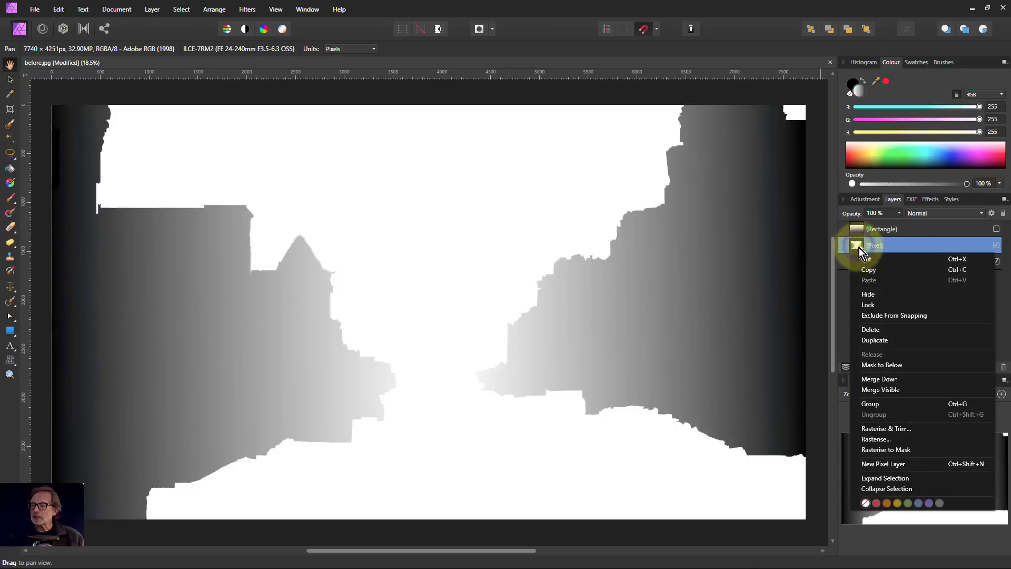
pyautogui.click(878, 450)
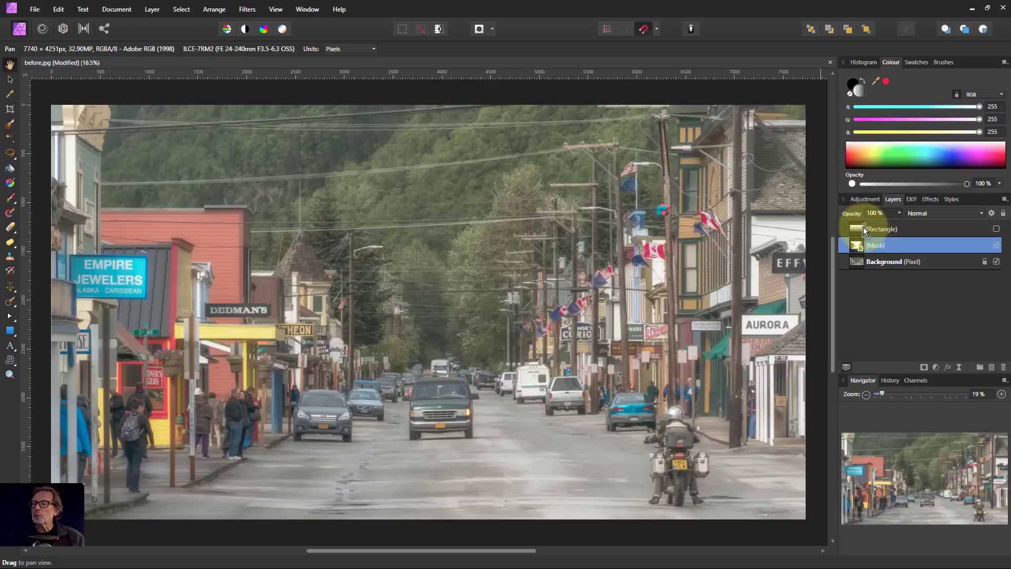
pyautogui.moveTo(865, 232); pyautogui.dragTo(856, 227)
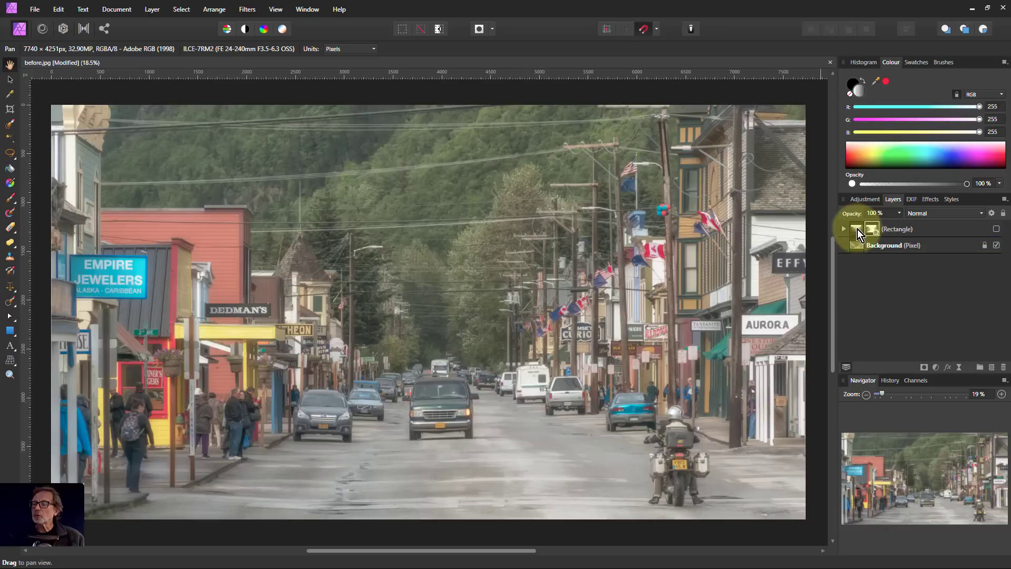
pyautogui.click(997, 229)
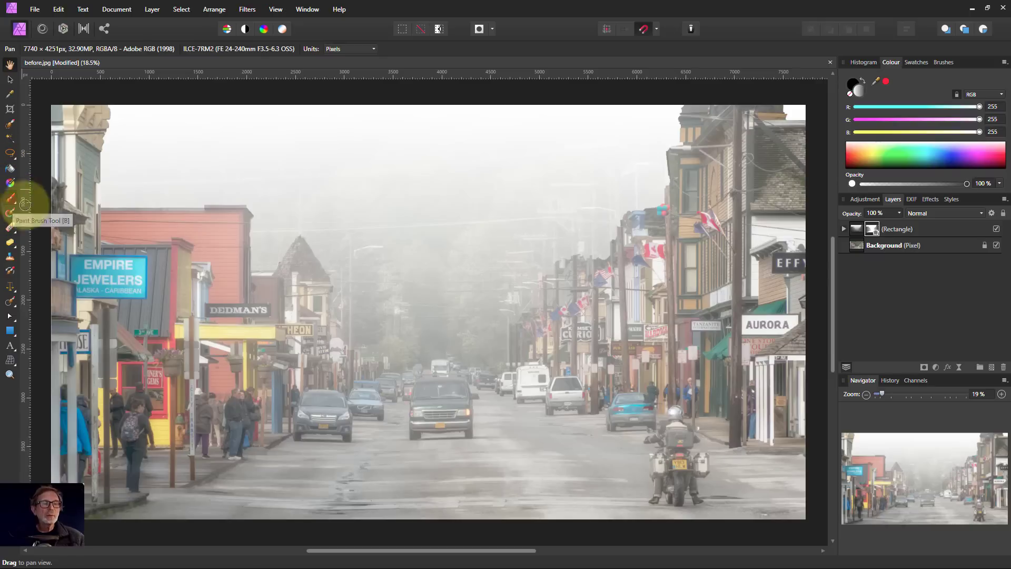
# Paint extra fog over the distant street with a white, ~1000 px, 0% hardness, 36% opacity brush
pyautogui.click(10, 199)
pyautogui.click(863, 87)
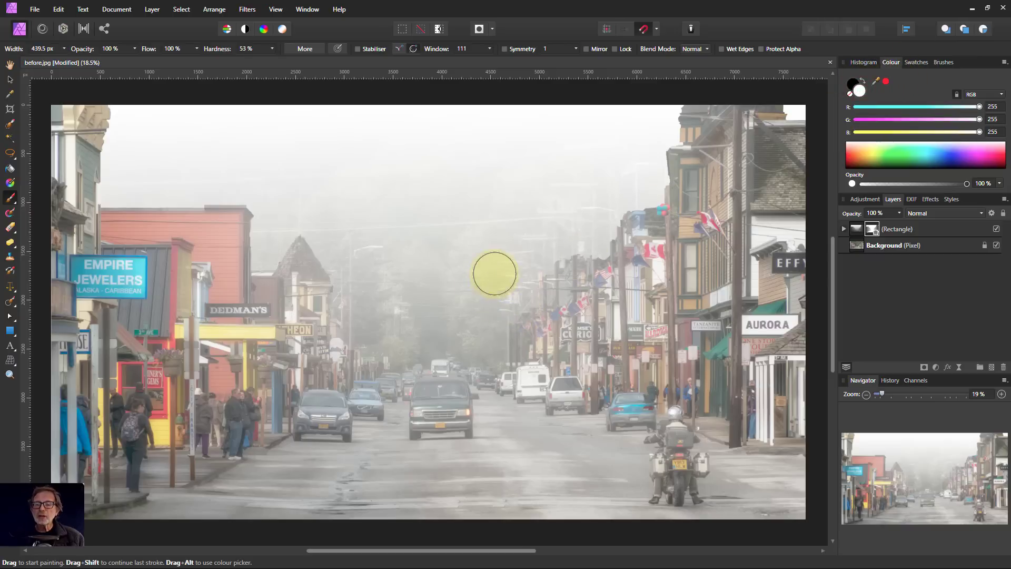
pyautogui.moveTo(495, 274); pyautogui.dragTo(475, 237)
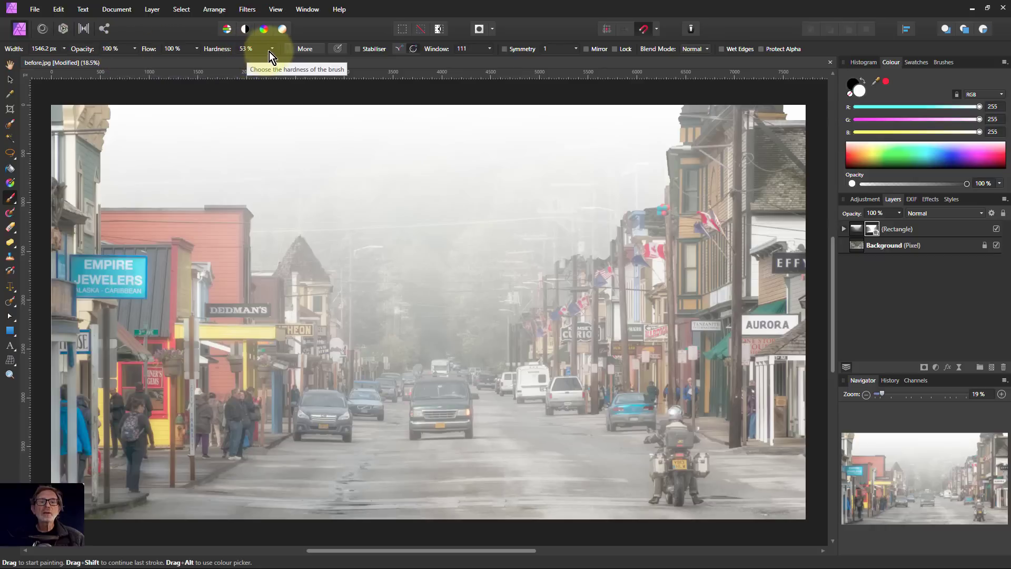
pyautogui.moveTo(272, 48); pyautogui.dragTo(181, 68)
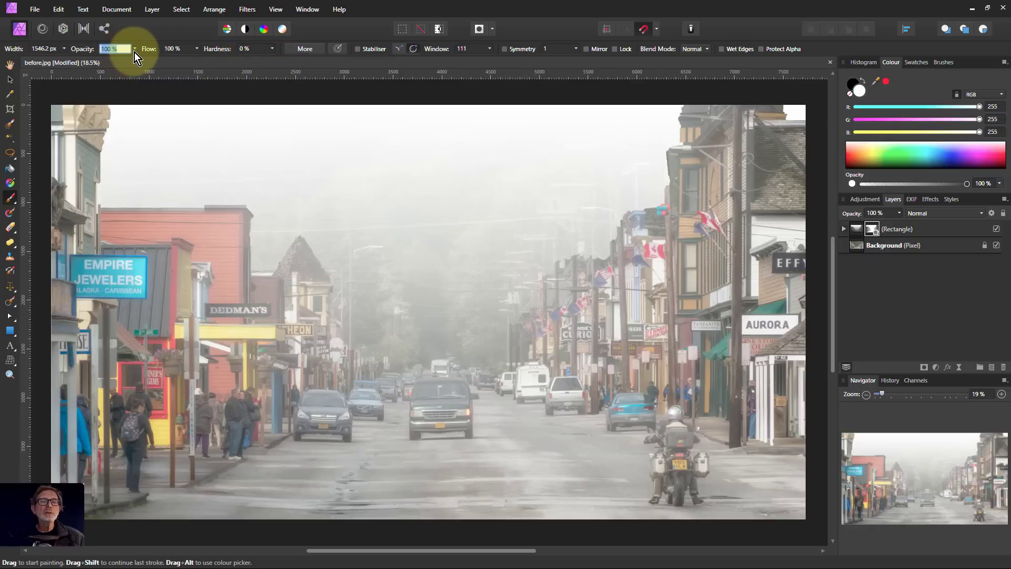
pyautogui.moveTo(135, 48)
pyautogui.mouseDown()
pyautogui.moveTo(131, 68)
pyautogui.moveTo(90, 68)
pyautogui.mouseUp()
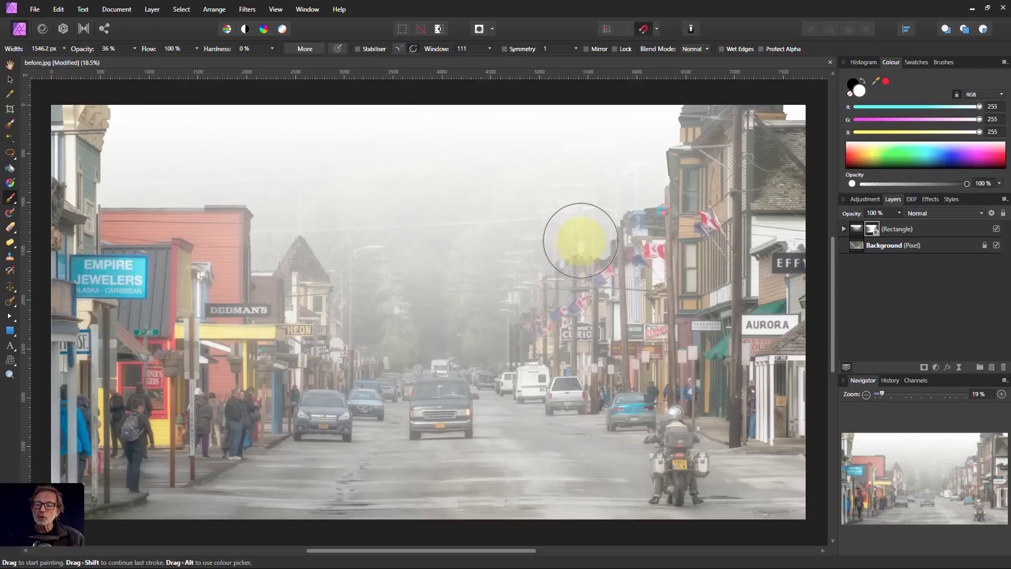
pyautogui.moveTo(581, 240)
pyautogui.mouseDown()
pyautogui.moveTo(501, 323)
pyautogui.moveTo(532, 273)
pyautogui.moveTo(591, 213)
pyautogui.moveTo(587, 222)
pyautogui.moveTo(609, 210)
pyautogui.moveTo(537, 235)
pyautogui.mouseUp()
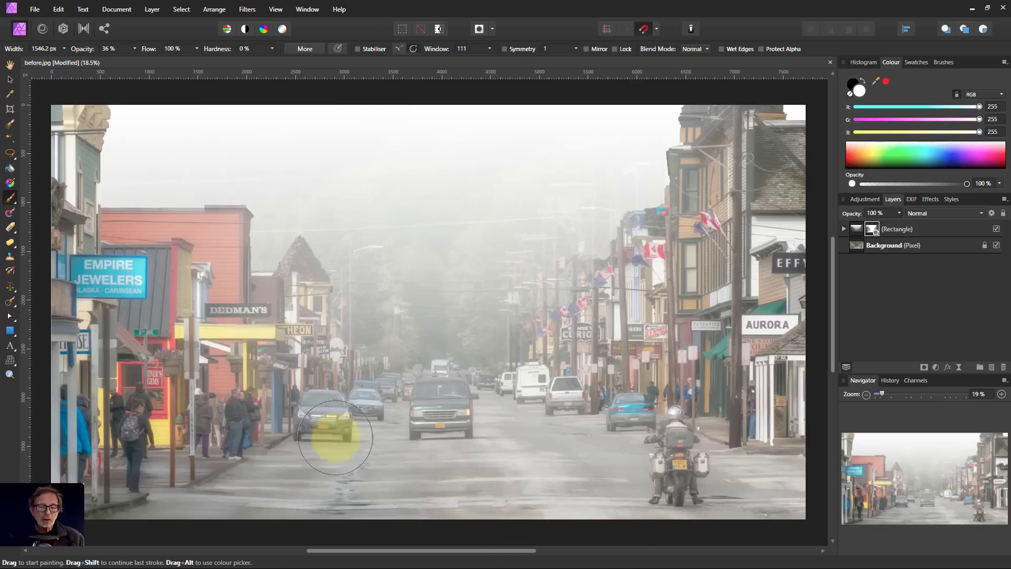
pyautogui.moveTo(249, 510)
pyautogui.mouseDown()
pyautogui.moveTo(219, 517)
pyautogui.moveTo(470, 506)
pyautogui.moveTo(468, 447)
pyautogui.moveTo(396, 449)
pyautogui.moveTo(277, 506)
pyautogui.moveTo(522, 348)
pyautogui.moveTo(462, 315)
pyautogui.moveTo(374, 323)
pyautogui.moveTo(338, 238)
pyautogui.moveTo(370, 310)
pyautogui.moveTo(524, 327)
pyautogui.moveTo(477, 336)
pyautogui.moveTo(495, 335)
pyautogui.moveTo(591, 223)
pyautogui.moveTo(624, 160)
pyautogui.moveTo(634, 172)
pyautogui.moveTo(632, 142)
pyautogui.moveTo(513, 220)
pyautogui.moveTo(493, 301)
pyautogui.moveTo(653, 101)
pyautogui.moveTo(643, 131)
pyautogui.moveTo(619, 145)
pyautogui.moveTo(206, 250)
pyautogui.moveTo(157, 209)
pyautogui.moveTo(149, 169)
pyautogui.moveTo(275, 190)
pyautogui.mouseUp()
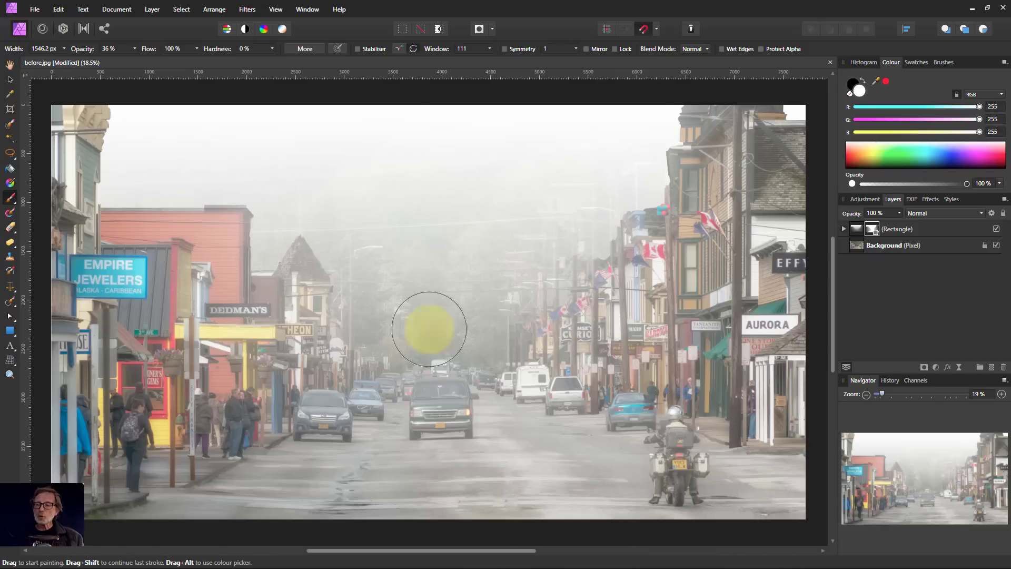
# Hide and reshow the fog Rectangle layer to compare against the original street
pyautogui.click(858, 232)
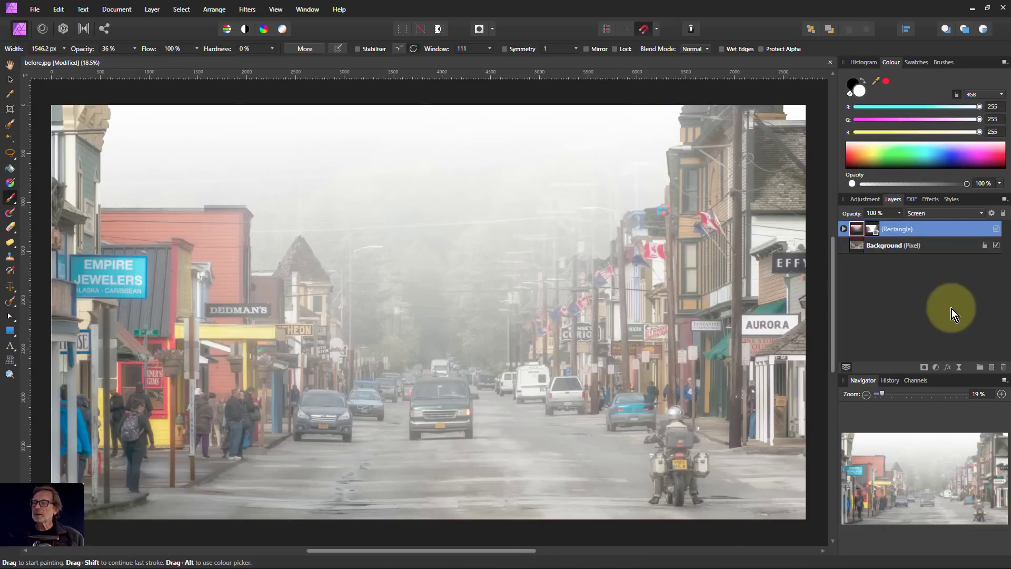
pyautogui.click(998, 230)
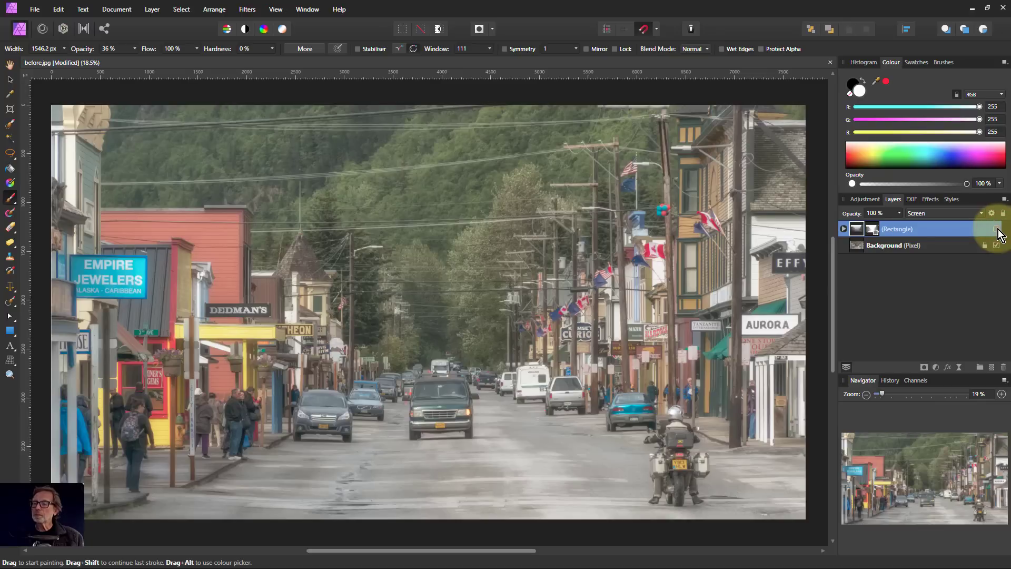
pyautogui.click(997, 230)
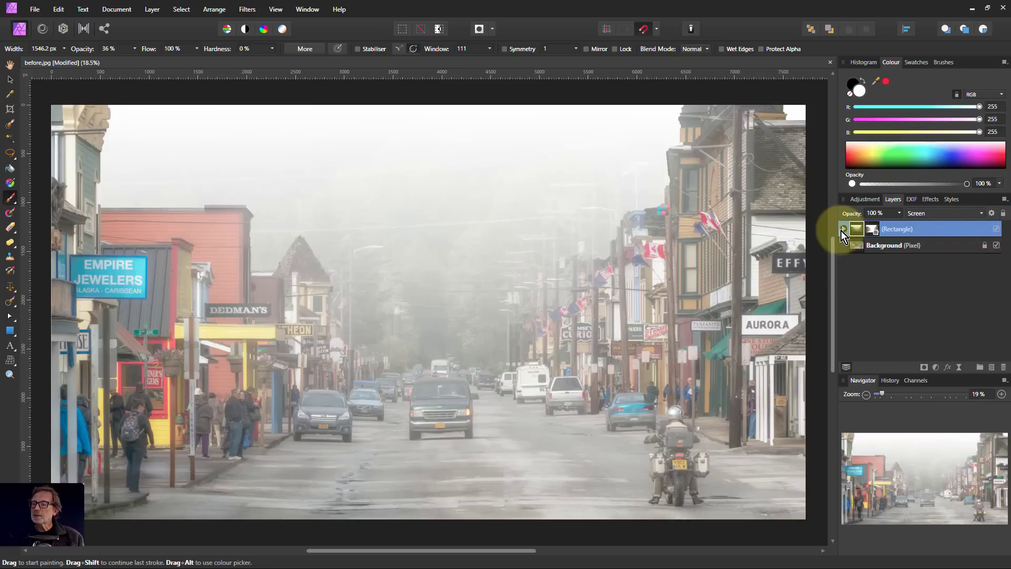
# Toggle the rectangle's mask off and on, then paint more fog around the distant cars
pyautogui.click(842, 230)
pyautogui.click(874, 245)
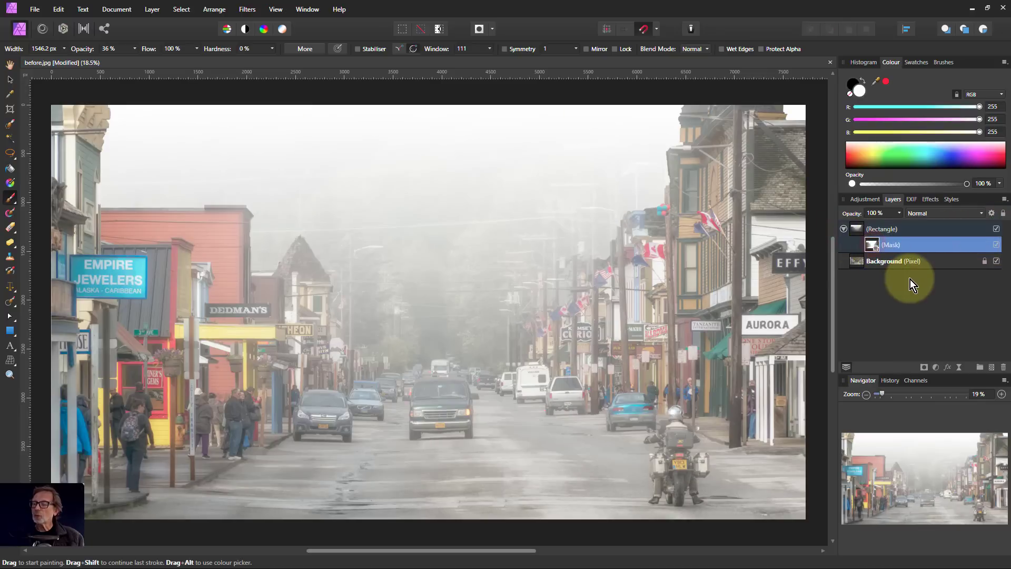
pyautogui.click(997, 245)
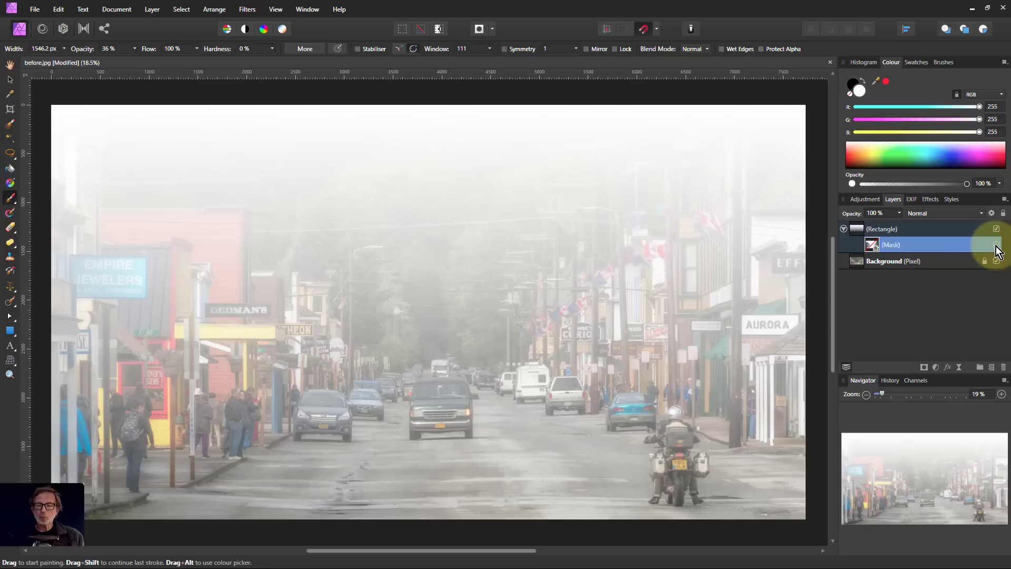
pyautogui.click(996, 245)
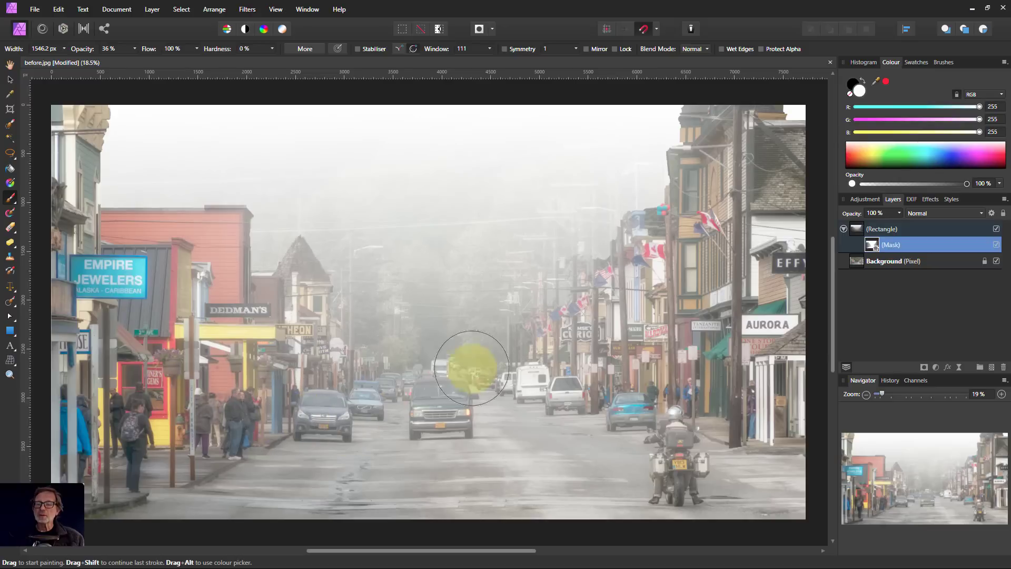
pyautogui.moveTo(573, 249)
pyautogui.mouseDown()
pyautogui.moveTo(552, 264)
pyautogui.moveTo(571, 255)
pyautogui.mouseUp()
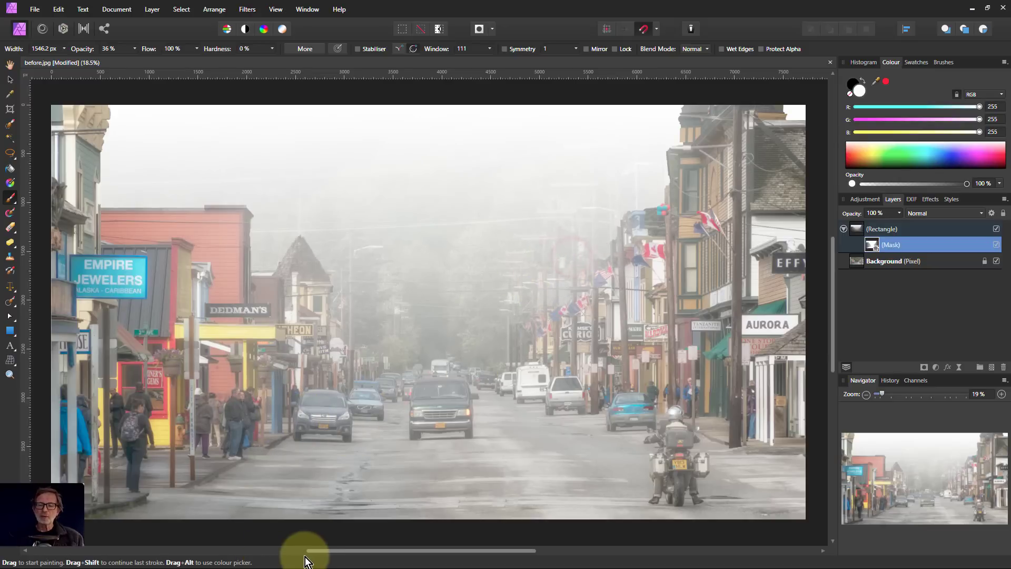